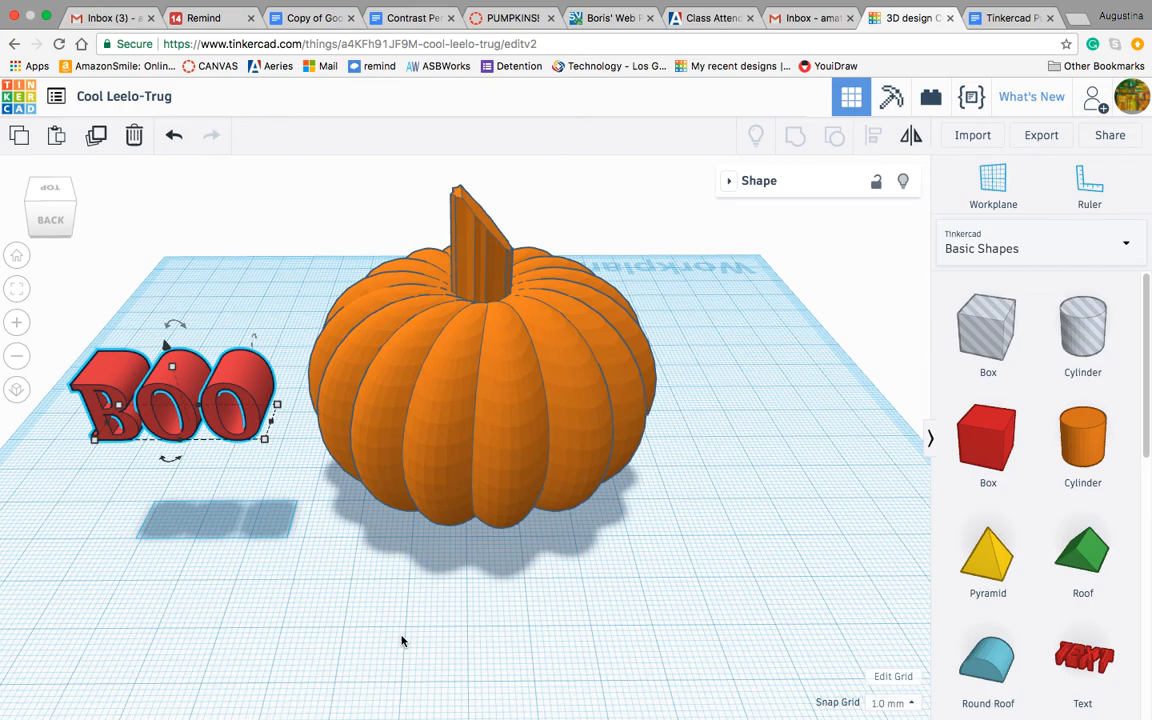
# - Lower one of the two overlapping pumpkins 95 mm straight down, below the workplane
pyautogui.moveTo(481, 638); pyautogui.dragTo(538, 483, button='right')
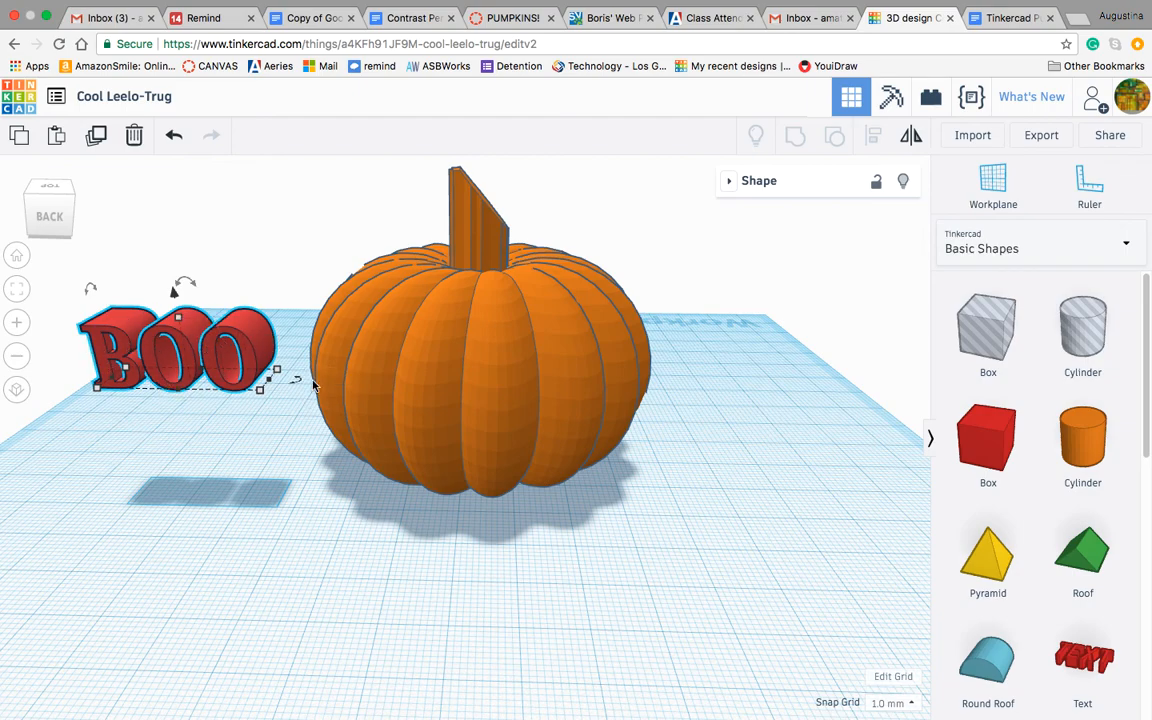
pyautogui.click(440, 409)
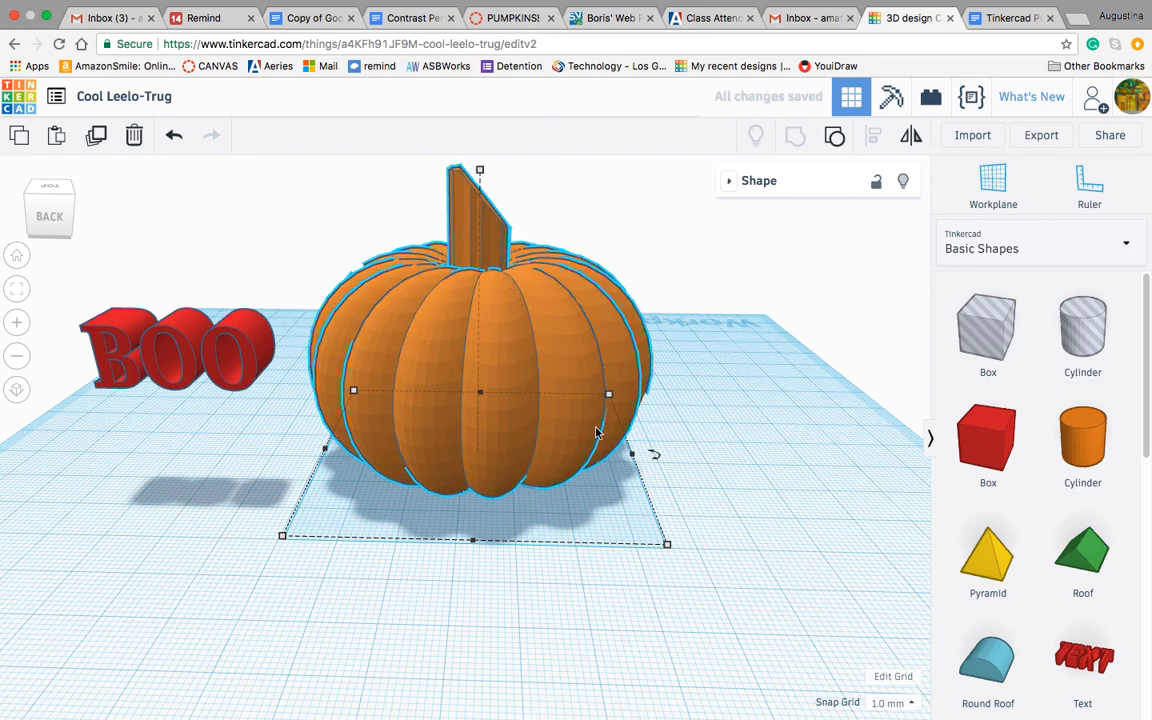
pyautogui.moveTo(687, 436); pyautogui.dragTo(670, 470, button='right')
pyautogui.moveTo(481, 213); pyautogui.dragTo(500, 578)
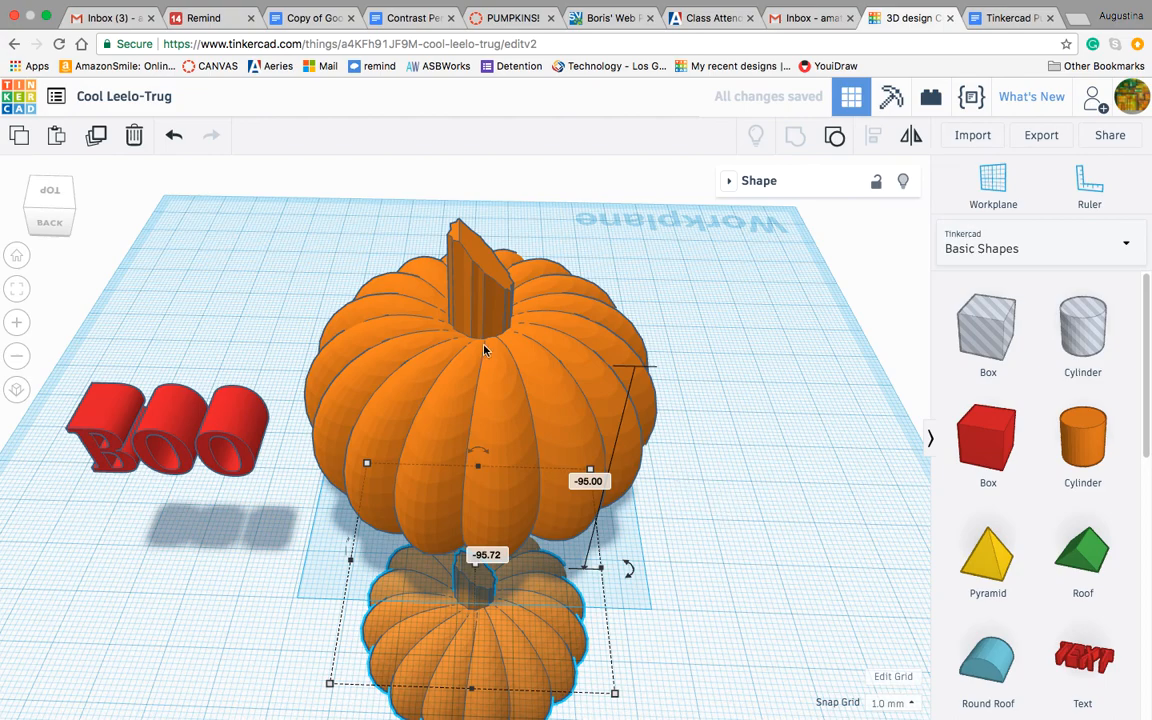
# - Duplicate the pumpkin still on the workplane in place and turn the duplicate into a hole
pyautogui.click(500, 394)
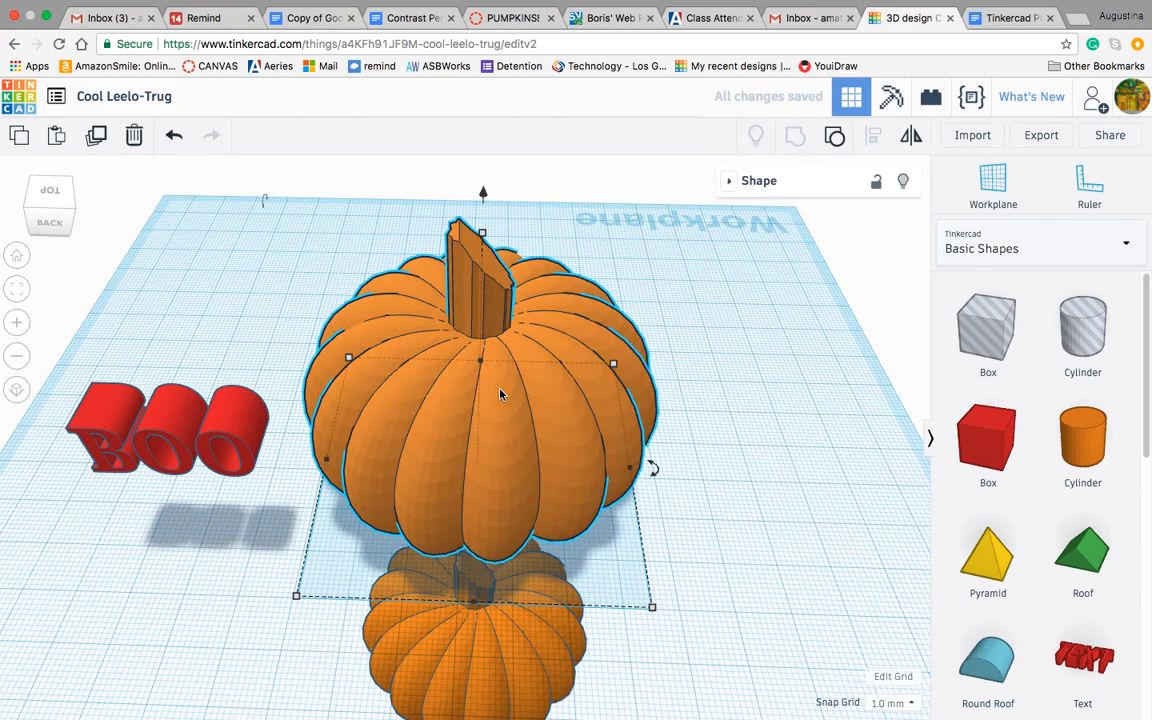
pyautogui.press('super+d')
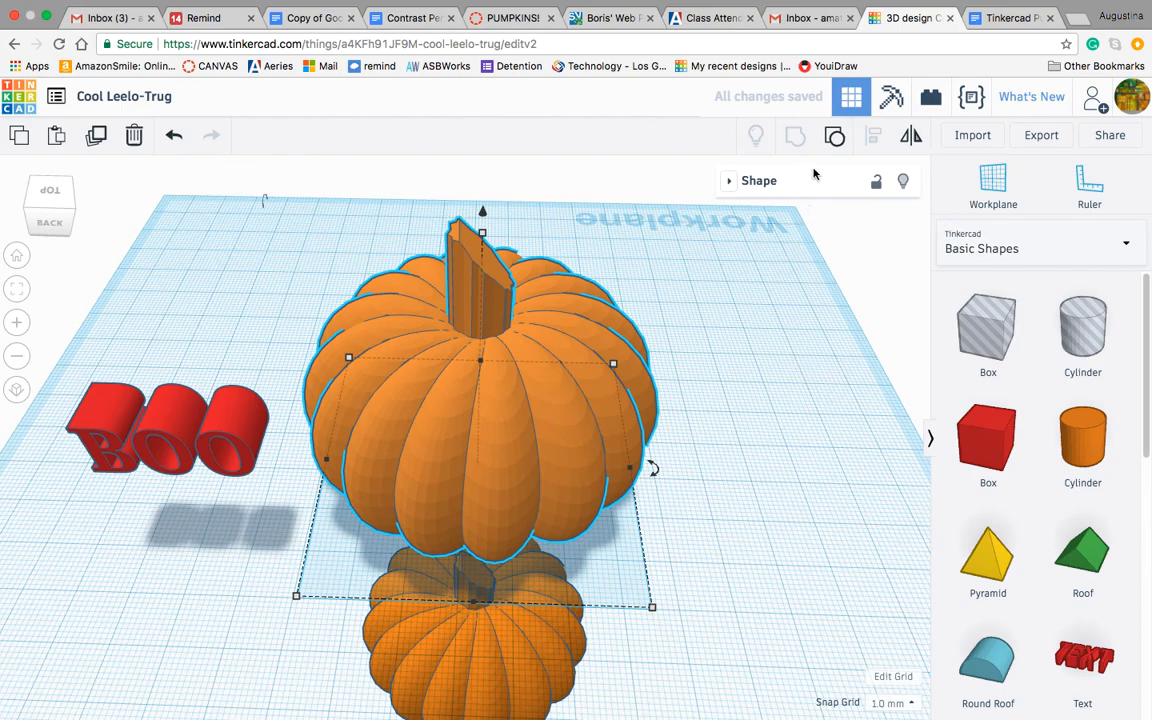
pyautogui.click(728, 180)
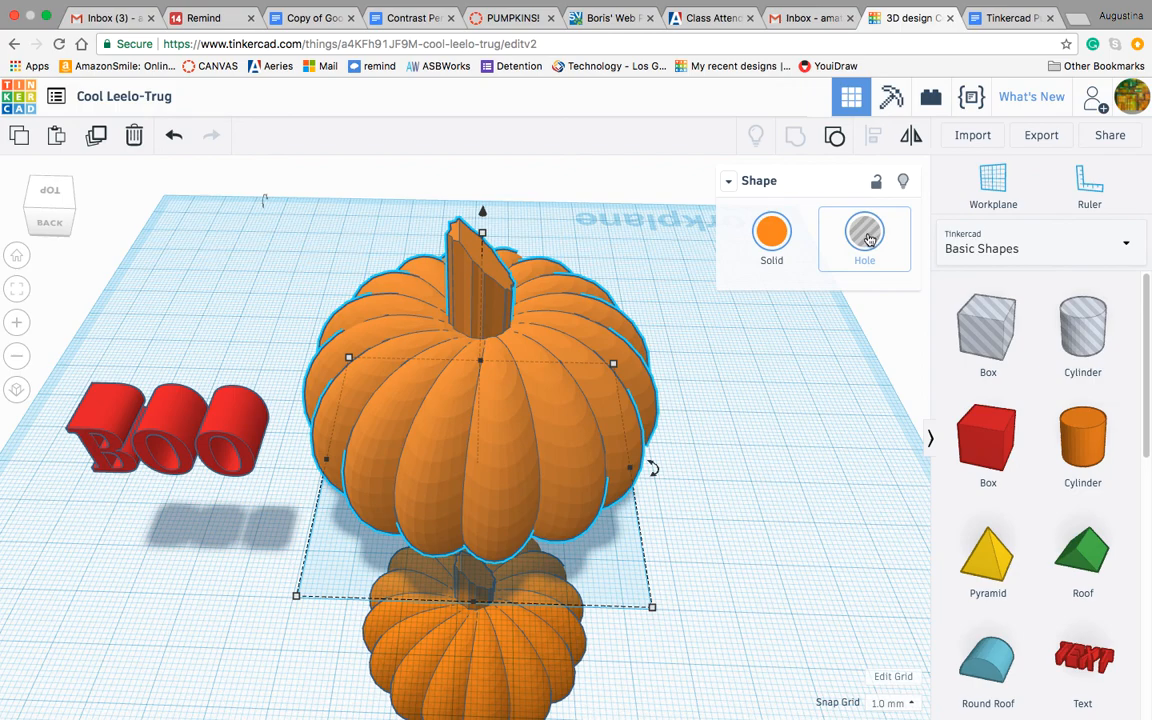
pyautogui.click(869, 238)
# - Enlarge the hole pumpkin's footprint to about 68 mm and centre it around the solid pumpkin with an even margin
pyautogui.moveTo(738, 355); pyautogui.dragTo(734, 424, button='right')
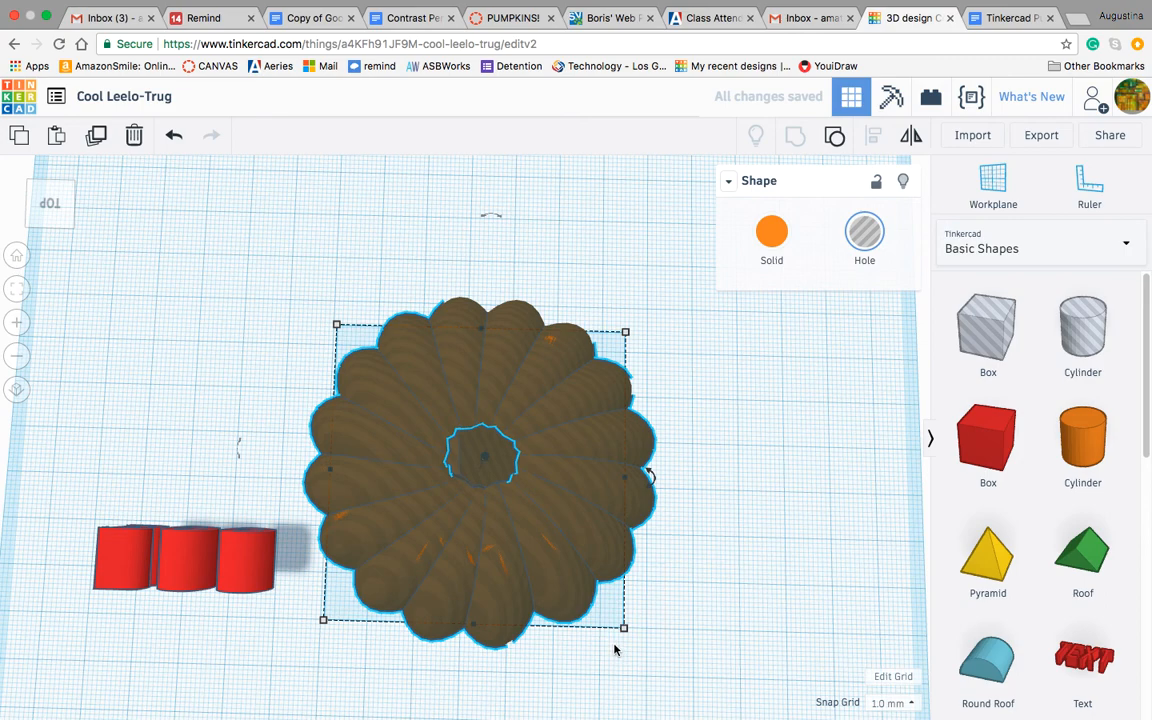
pyautogui.moveTo(624, 628)
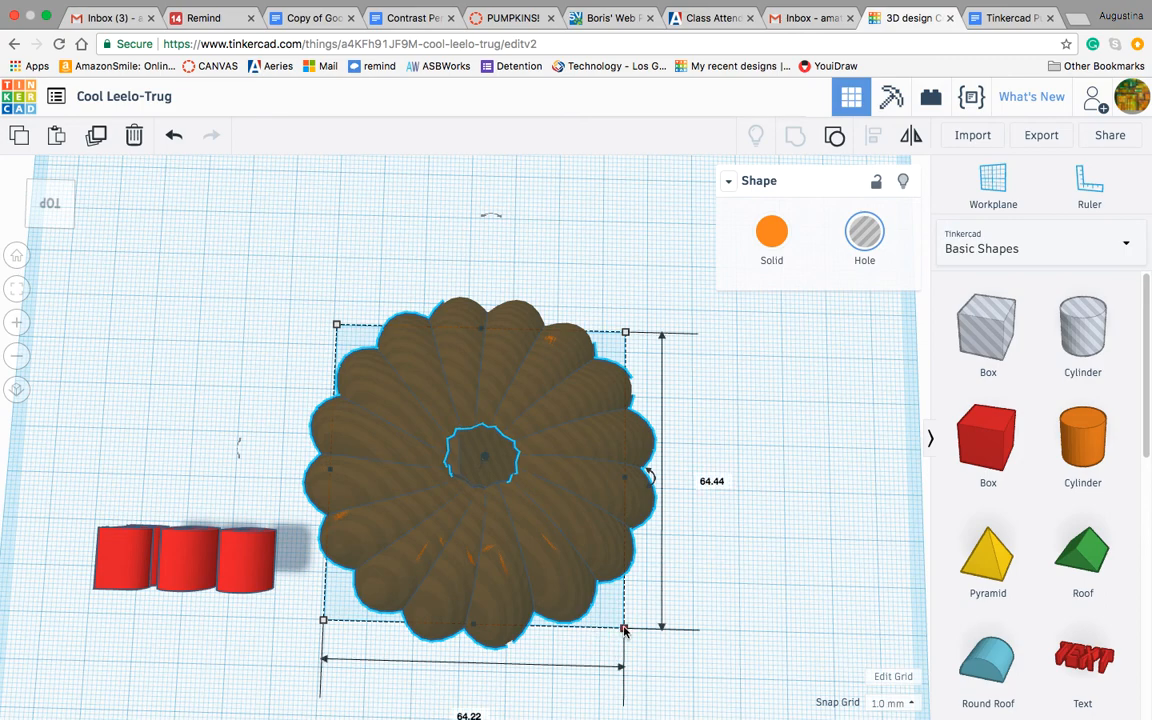
pyautogui.moveTo(624, 628); pyautogui.dragTo(641, 648)
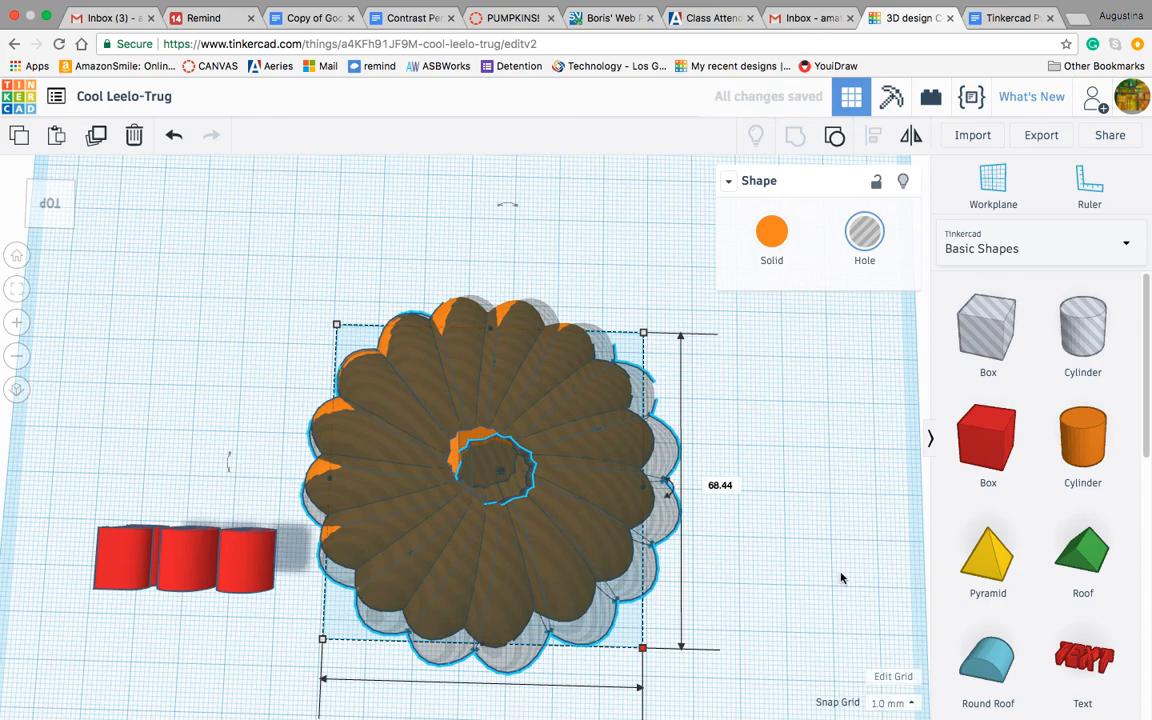
pyautogui.press('Left')
pyautogui.press('Up')
pyautogui.press('Up')
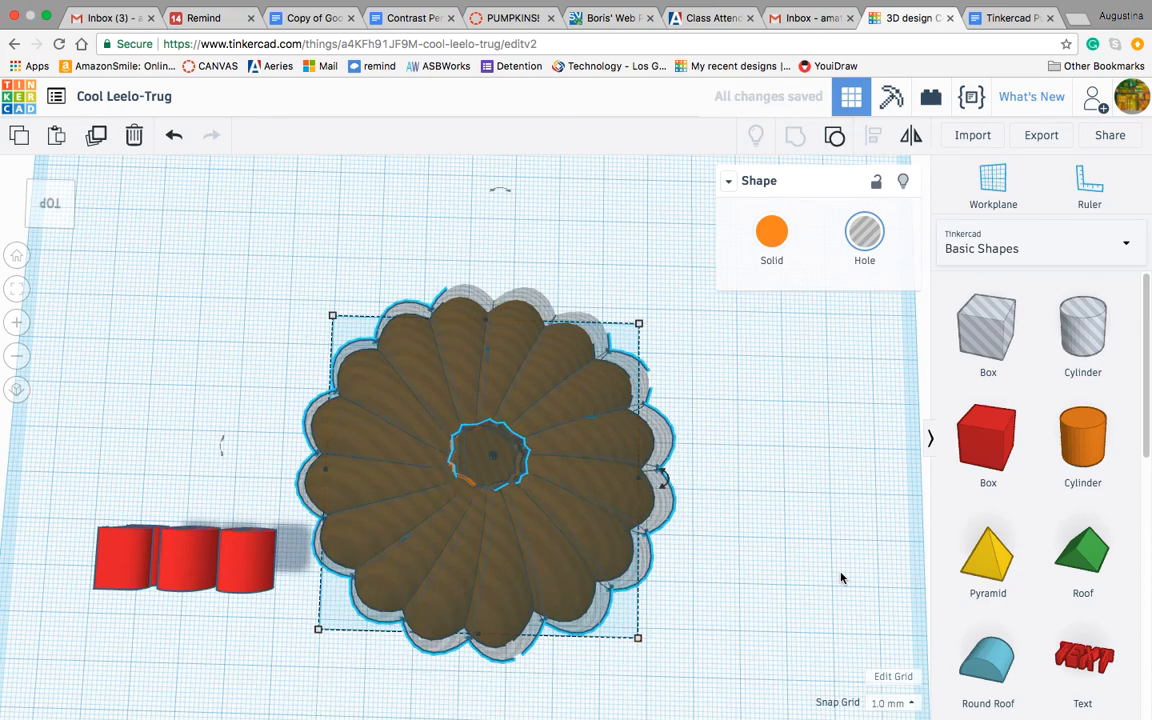
pyautogui.press('Left')
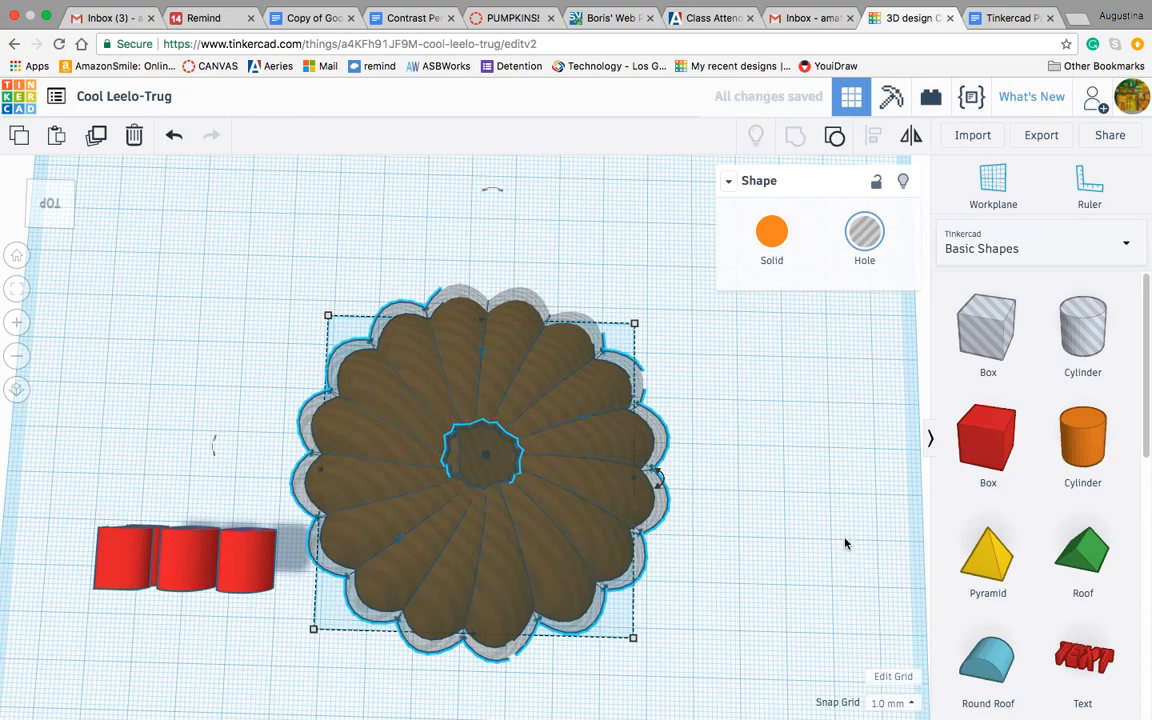
# - Move the BOO text from beside the pumpkin into its front face, so the letters are partly embedded
pyautogui.moveTo(746, 504); pyautogui.dragTo(230, 439, button='right')
pyautogui.moveTo(210, 360); pyautogui.dragTo(226, 383, button='right')
pyautogui.moveTo(226, 383); pyautogui.dragTo(492, 380)
pyautogui.moveTo(190, 448); pyautogui.dragTo(353, 517, button='right')
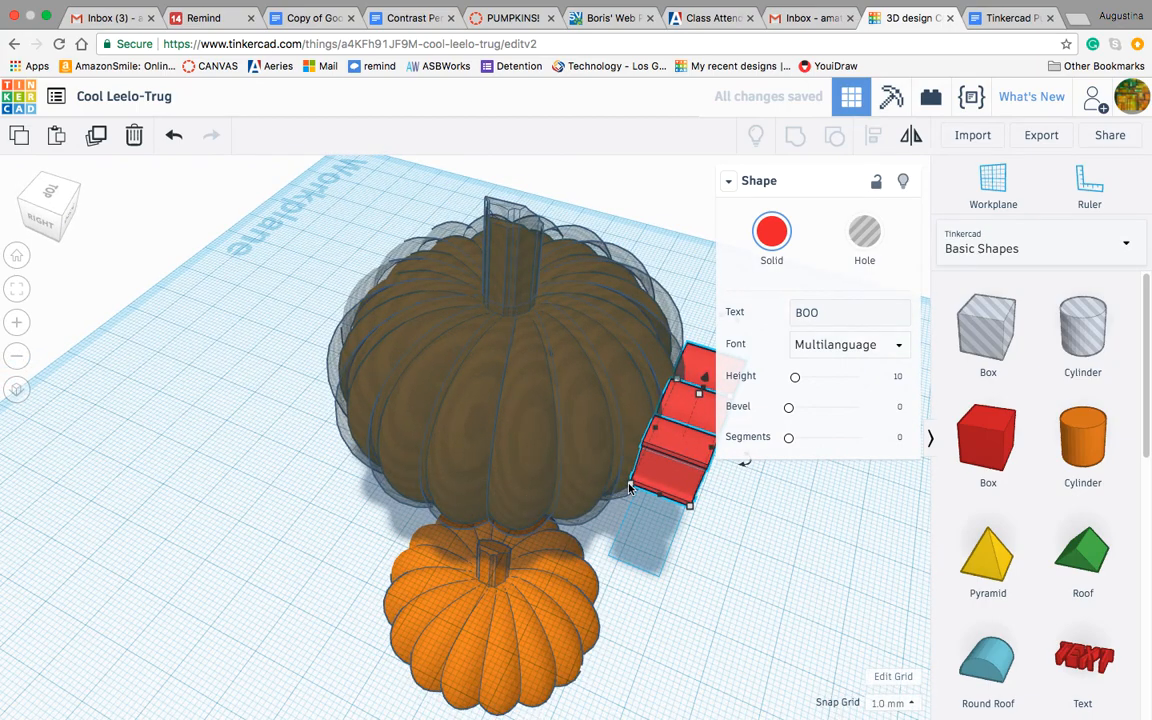
pyautogui.moveTo(630, 488); pyautogui.dragTo(578, 469)
pyautogui.moveTo(796, 467); pyautogui.dragTo(581, 441, button='right')
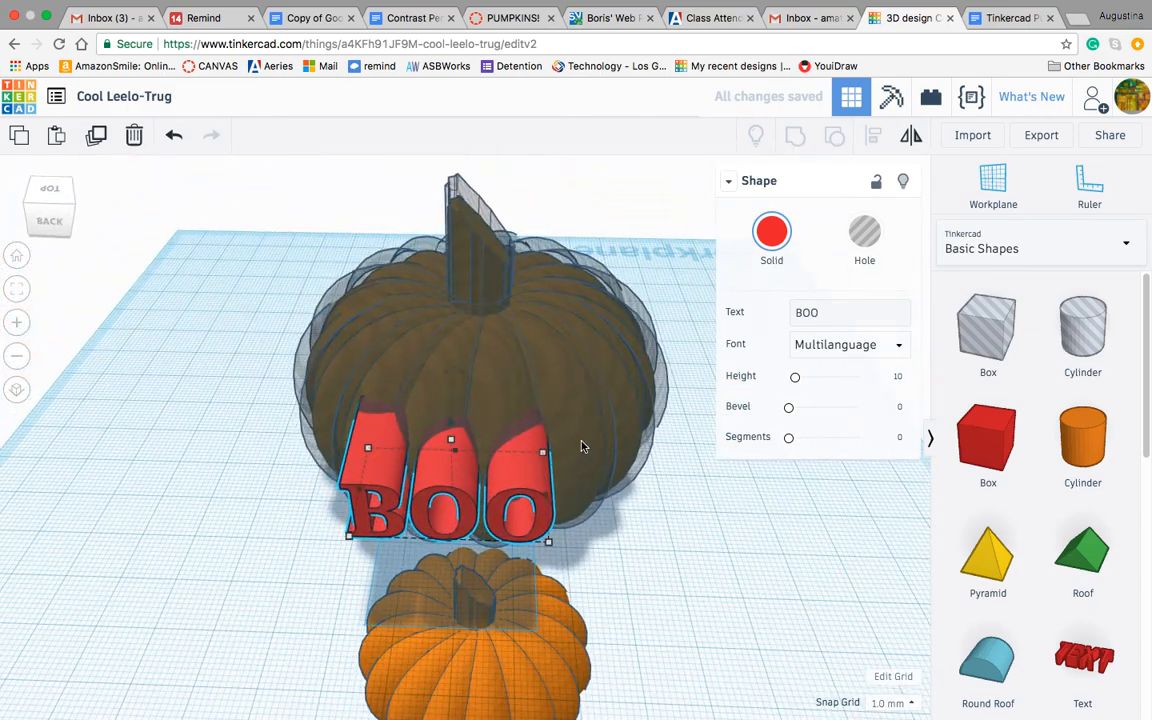
# - Nudge the BOO text sideways to centre it on the pumpkin and push it 2 mm further into the surface
pyautogui.press('Right')
pyautogui.press('Right')
pyautogui.press('Right')
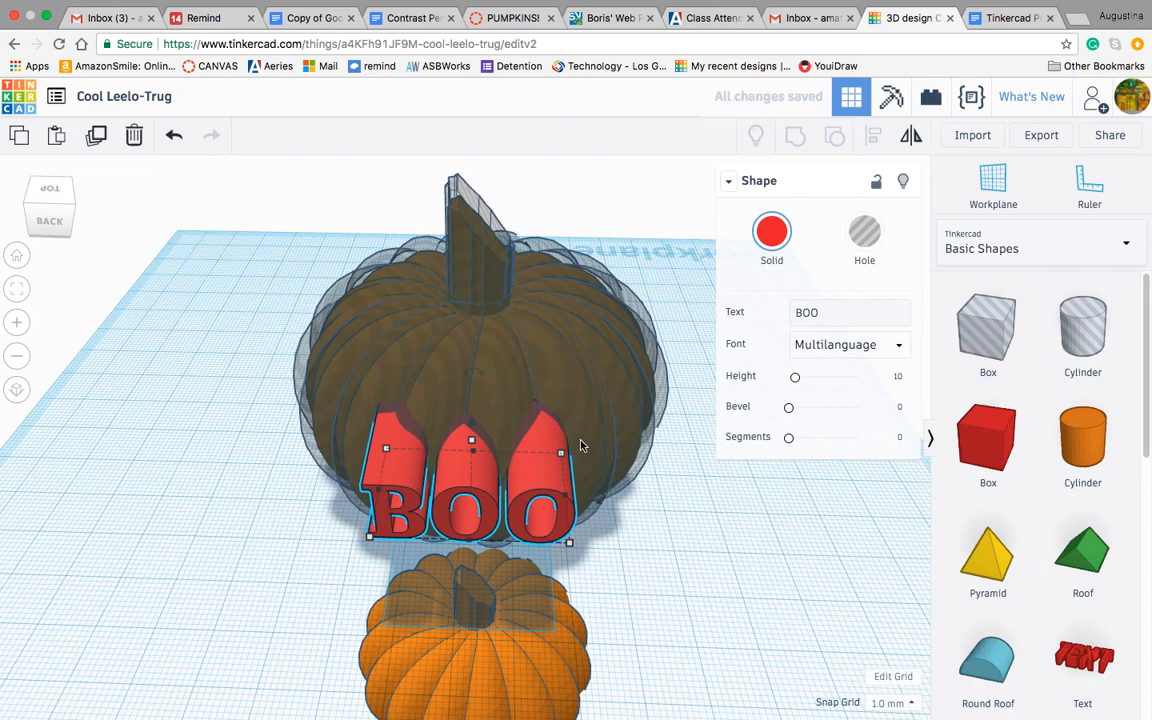
pyautogui.click(730, 182)
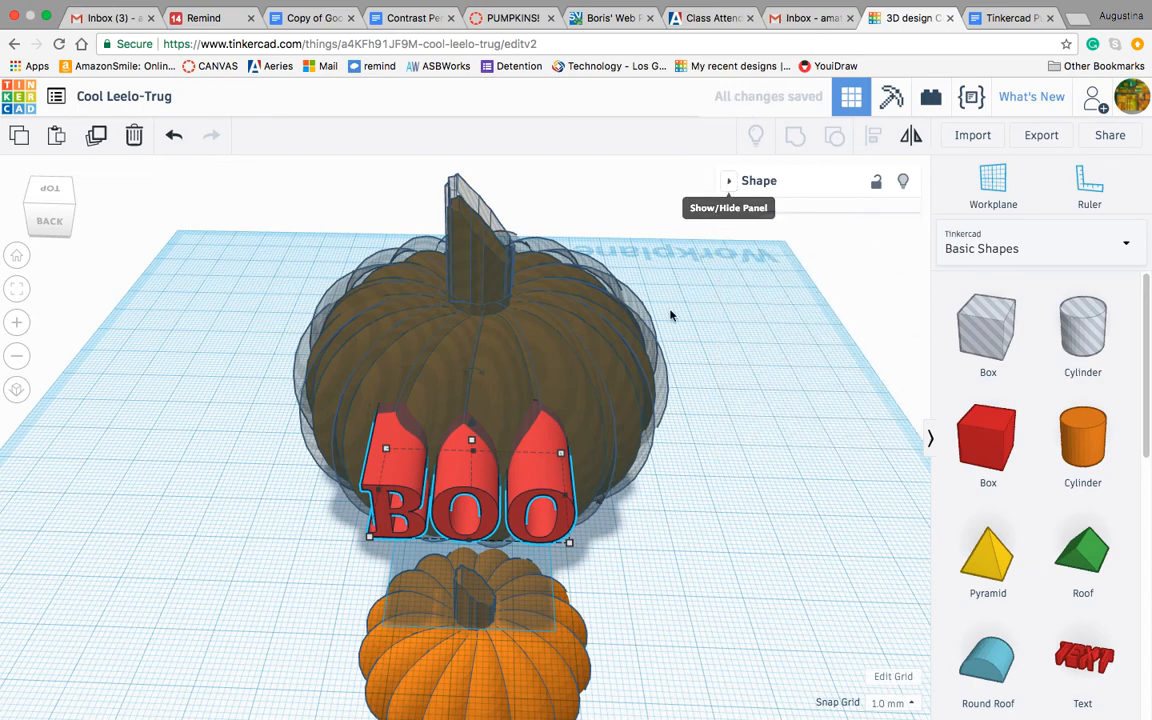
pyautogui.click(548, 480)
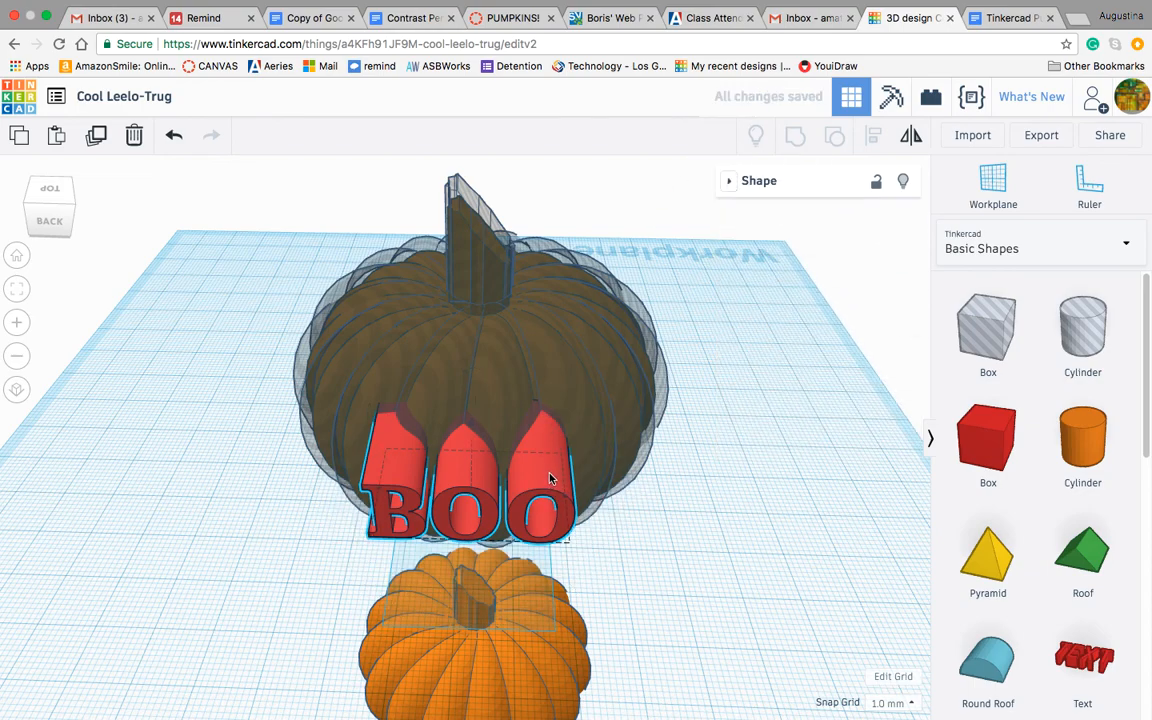
pyautogui.moveTo(550, 475); pyautogui.dragTo(551, 470)
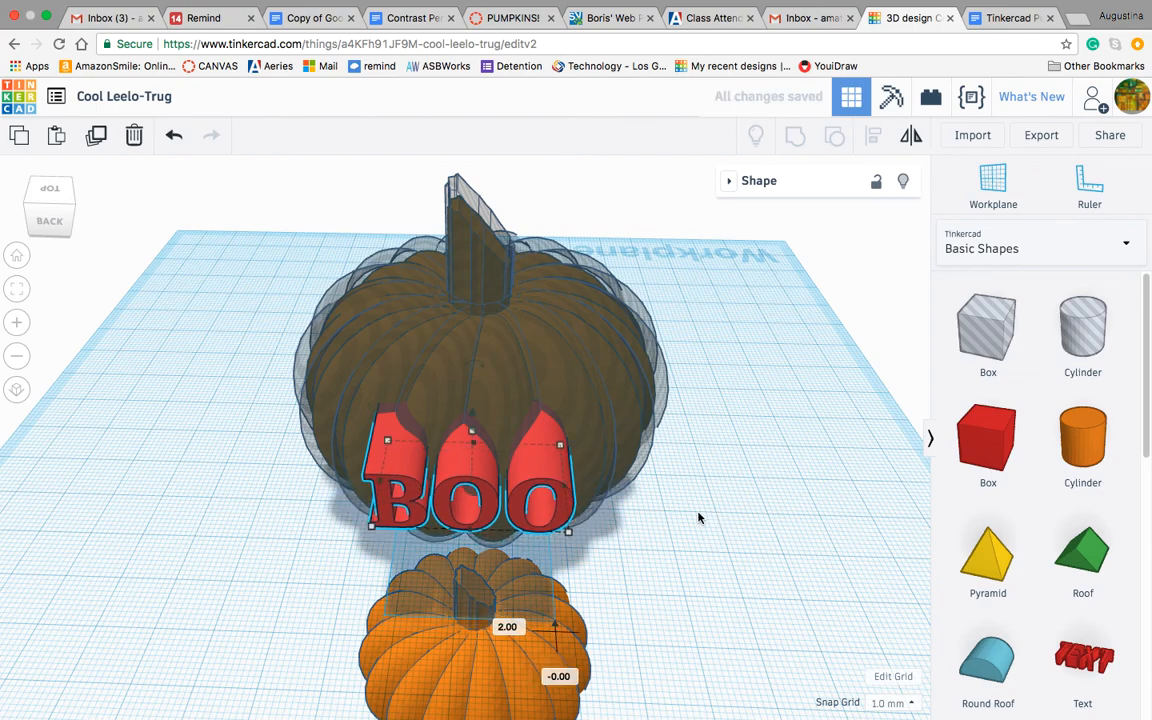
pyautogui.click(699, 523)
# - Add a box and enlarge its footprint so it surrounds the pumpkin and the BOO text on all sides
pyautogui.click(993, 440)
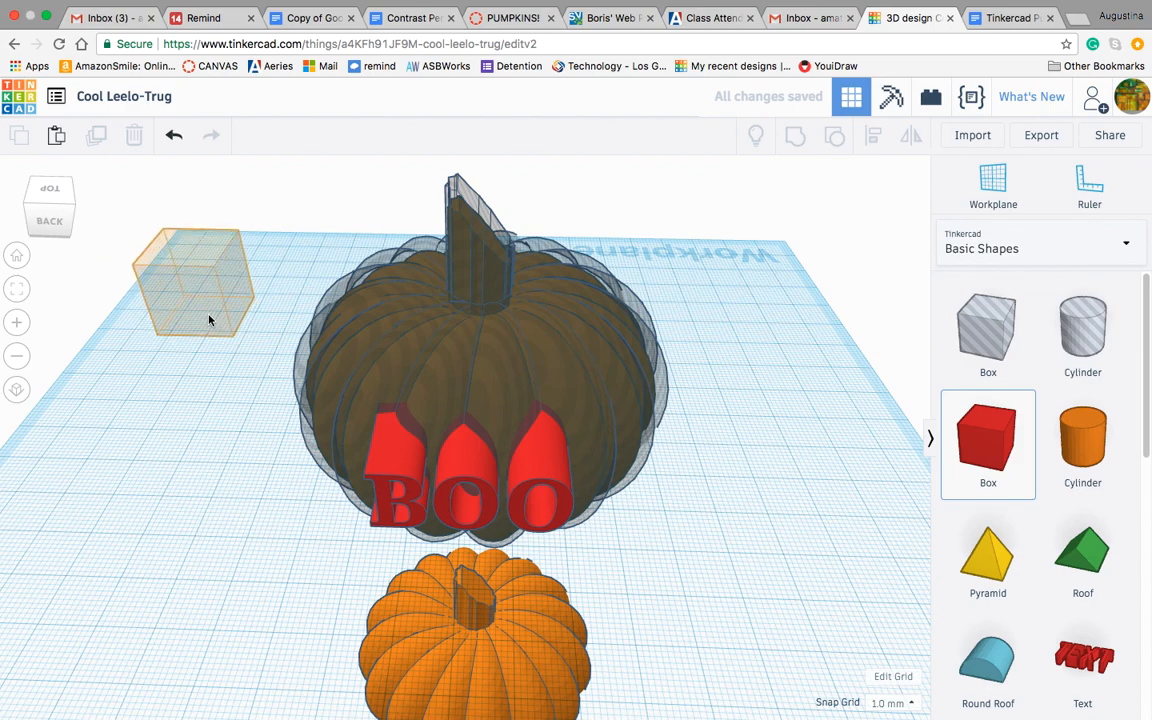
pyautogui.click(204, 330)
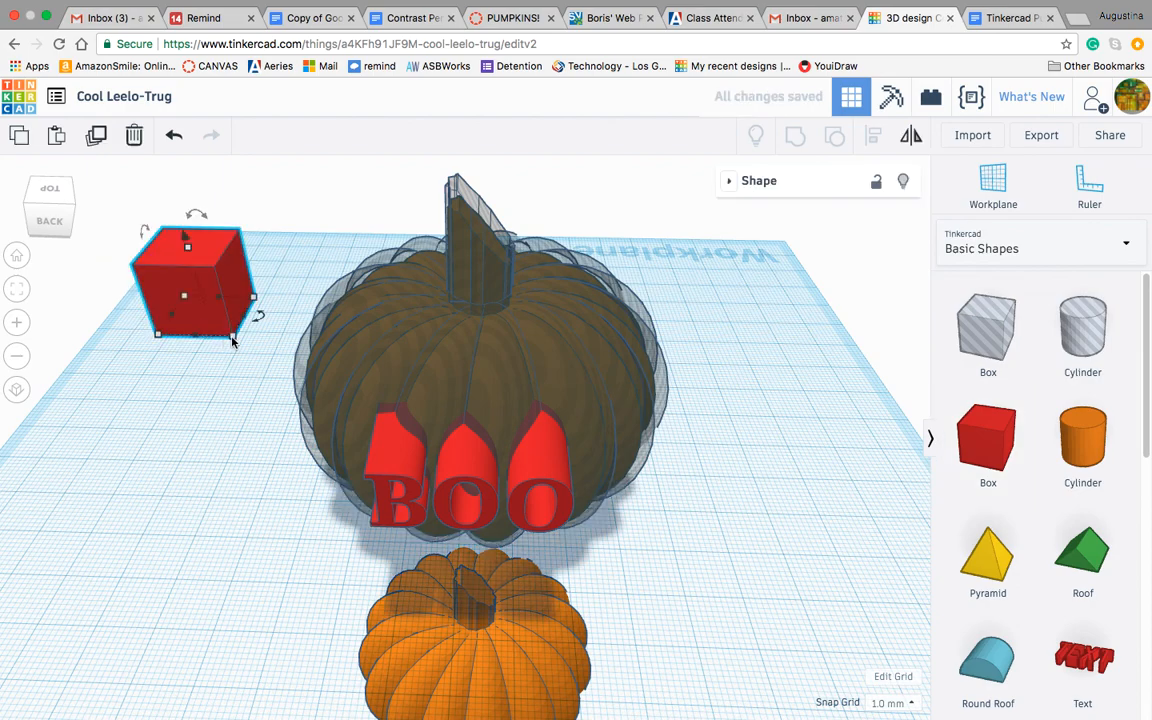
pyautogui.moveTo(232, 340); pyautogui.dragTo(681, 610)
pyautogui.moveTo(216, 489); pyautogui.dragTo(291, 488)
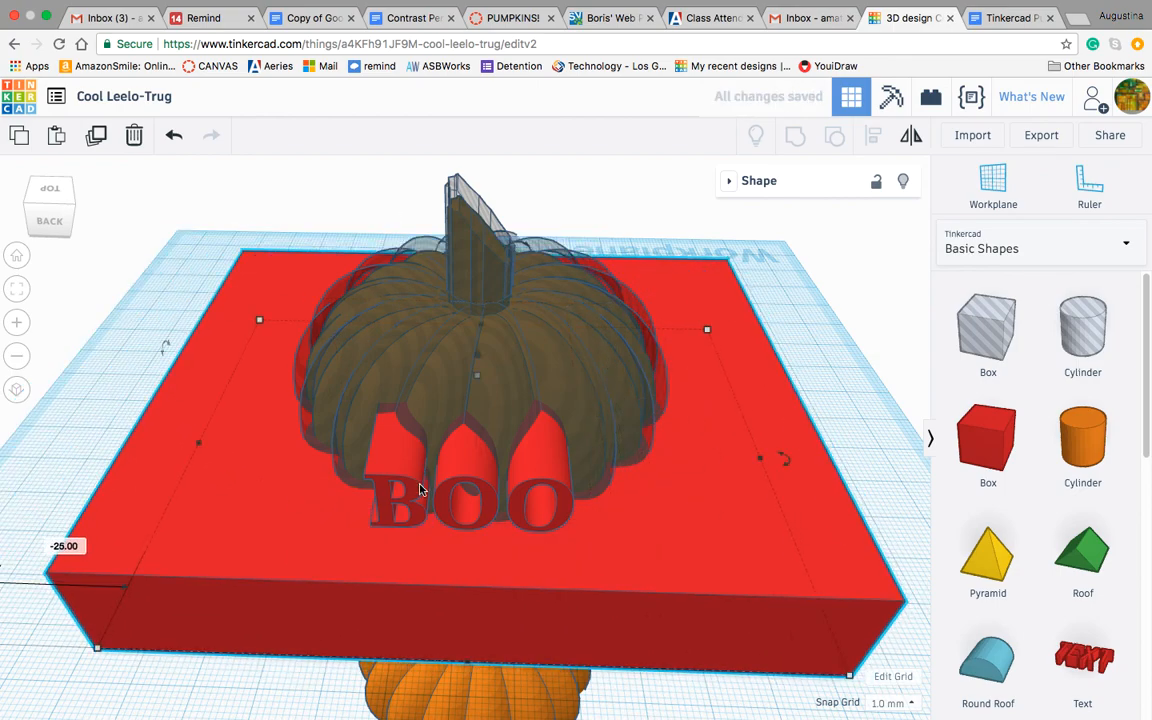
# - Colour the large box blue and increase its height until it completely covers the BOO text
pyautogui.click(729, 181)
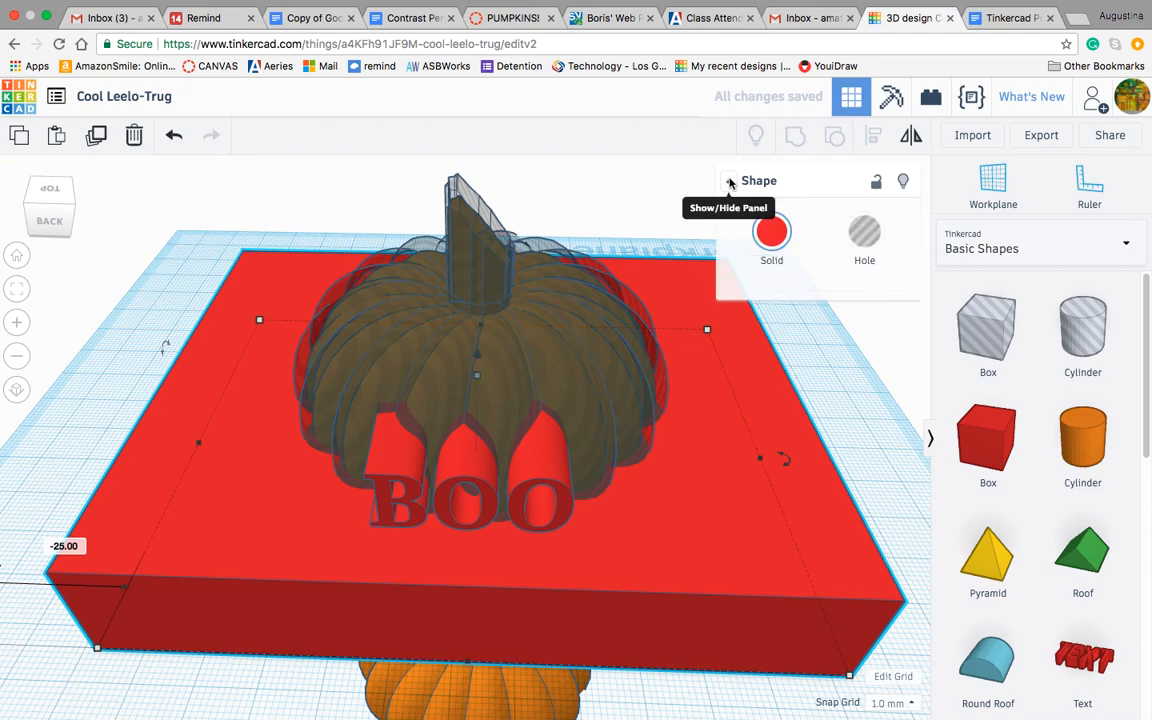
pyautogui.click(766, 225)
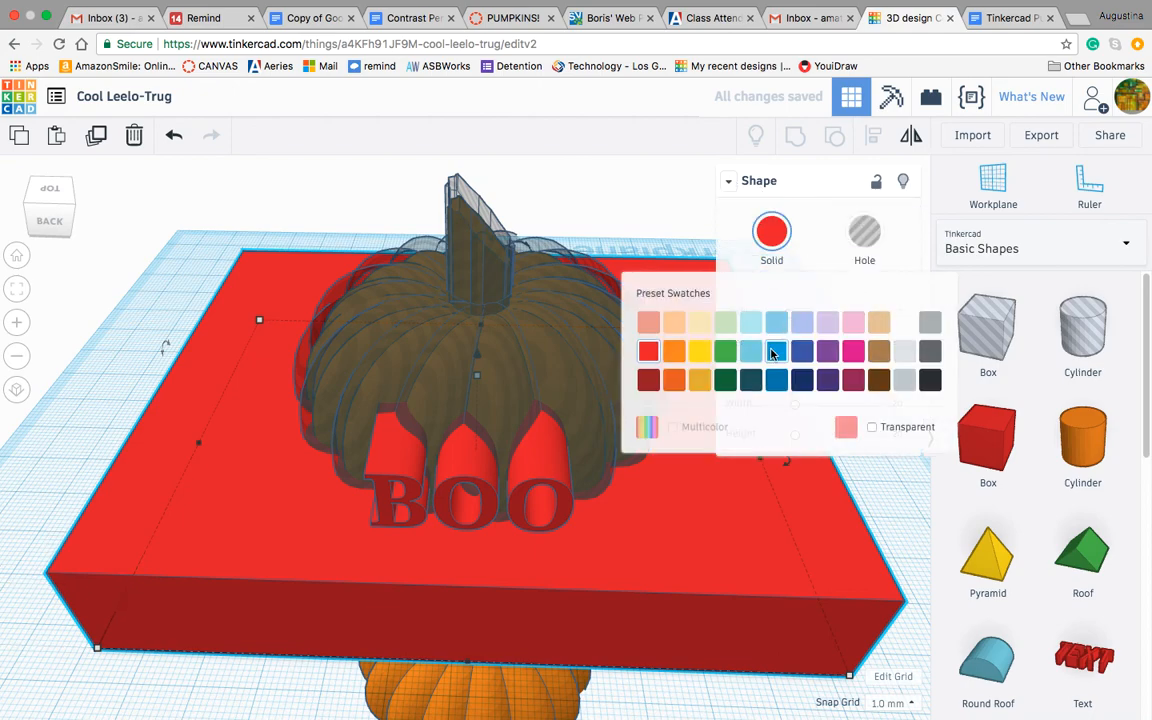
pyautogui.click(772, 348)
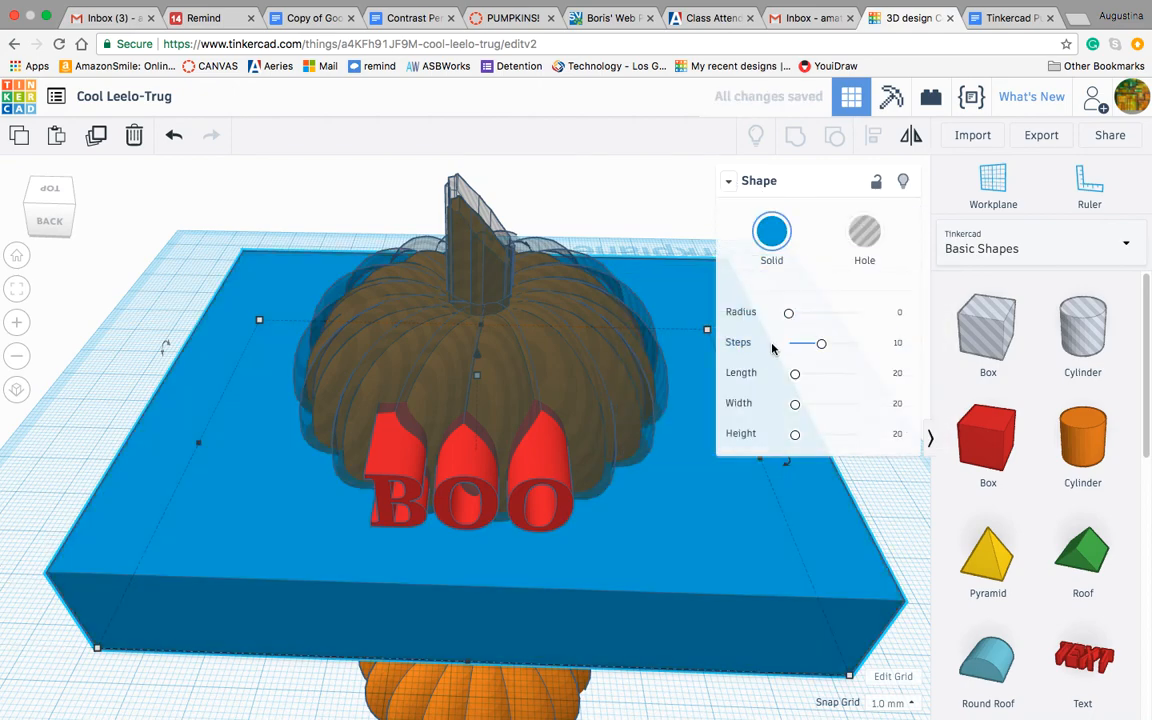
pyautogui.click(730, 183)
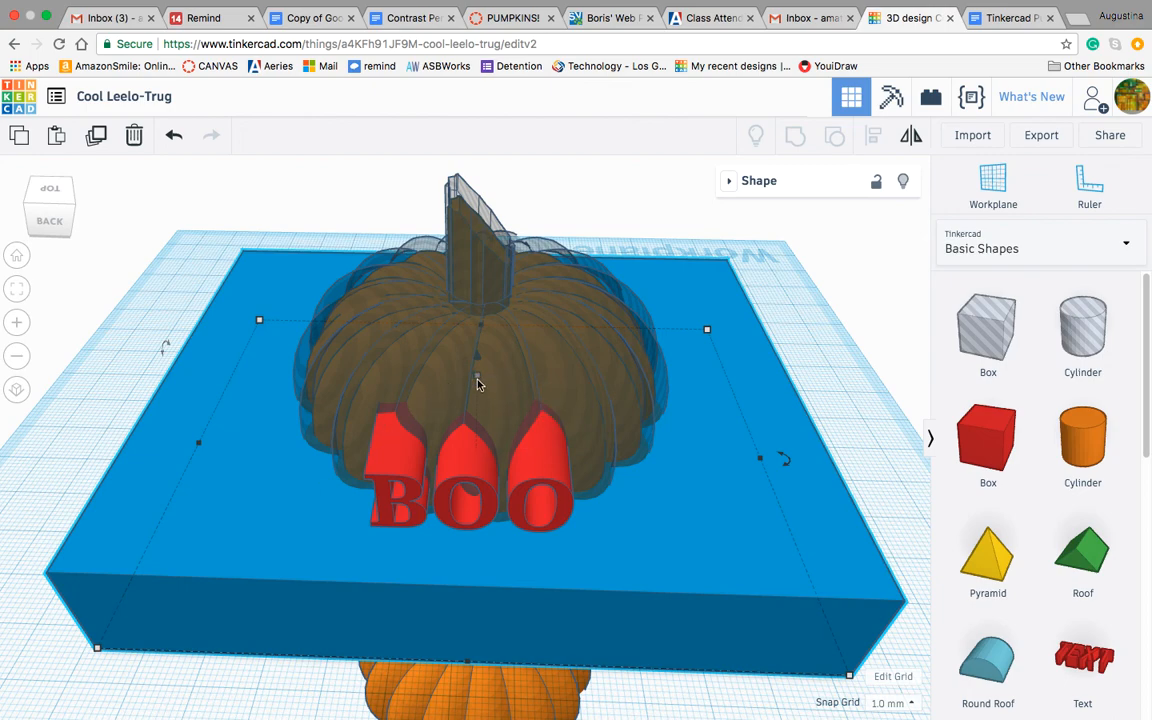
pyautogui.moveTo(477, 383); pyautogui.dragTo(467, 313)
pyautogui.moveTo(322, 419); pyautogui.dragTo(324, 452, button='right')
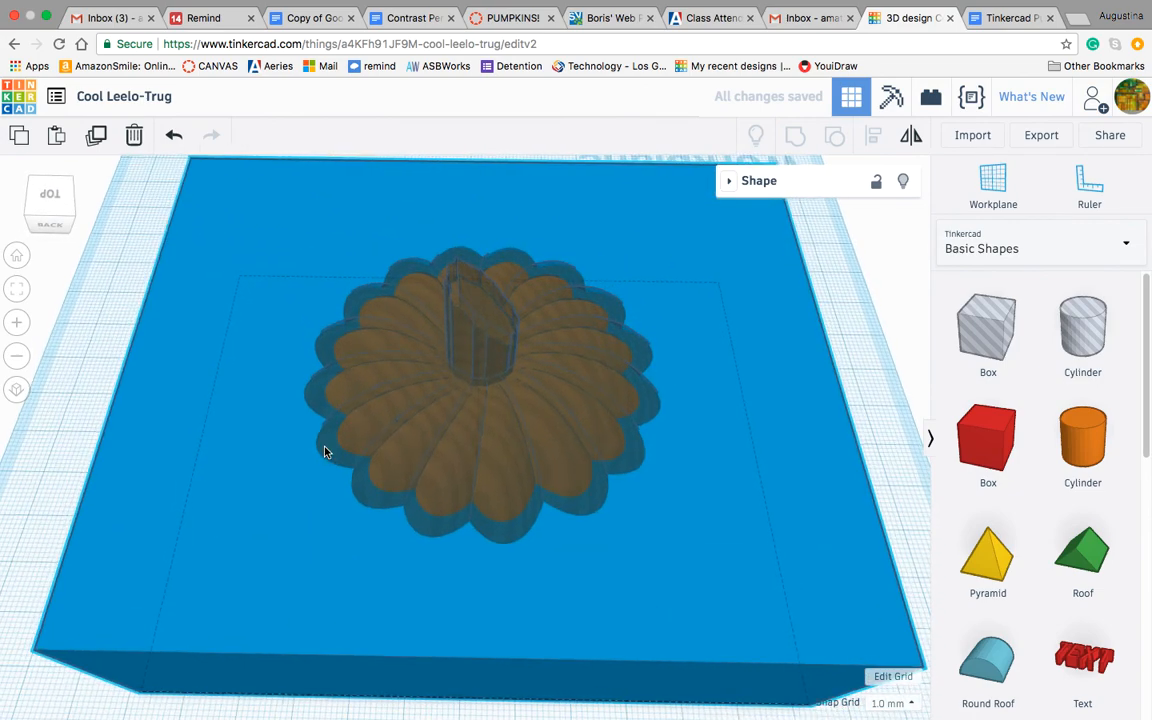
# - Group the hole pumpkin with the blue box to cut a pumpkin-shaped cavity into it
pyautogui.click(527, 524)
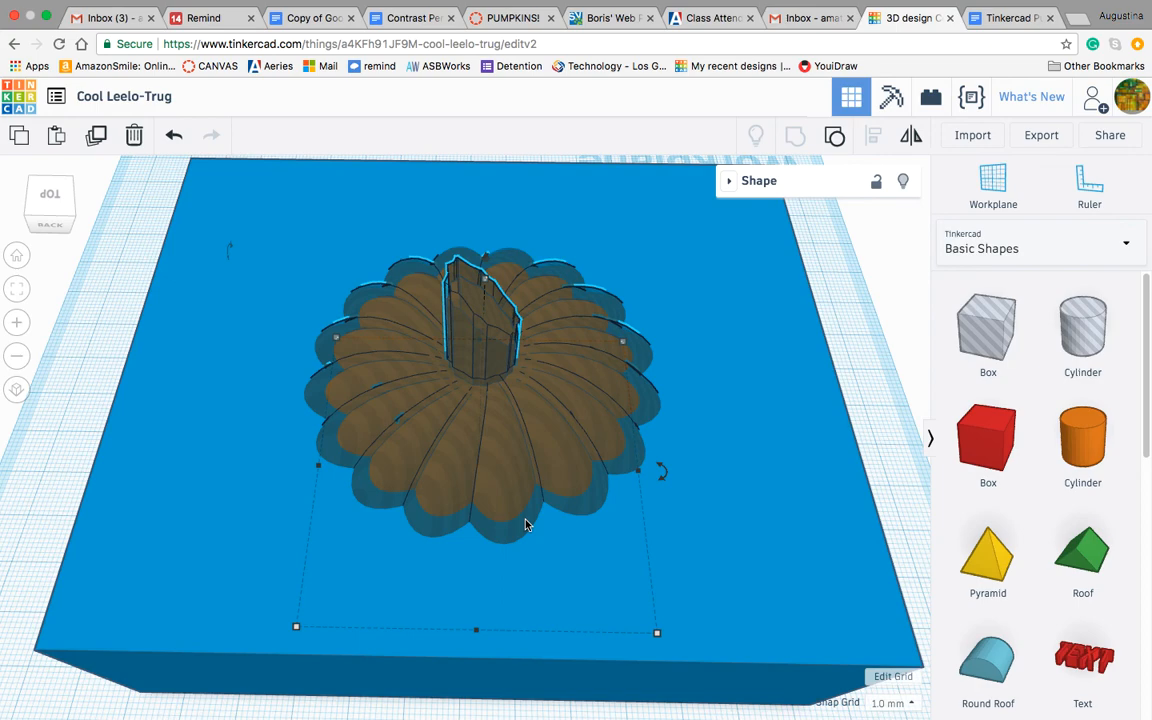
pyautogui.keyDown('shift'); pyautogui.click(700, 527); pyautogui.keyUp('shift')
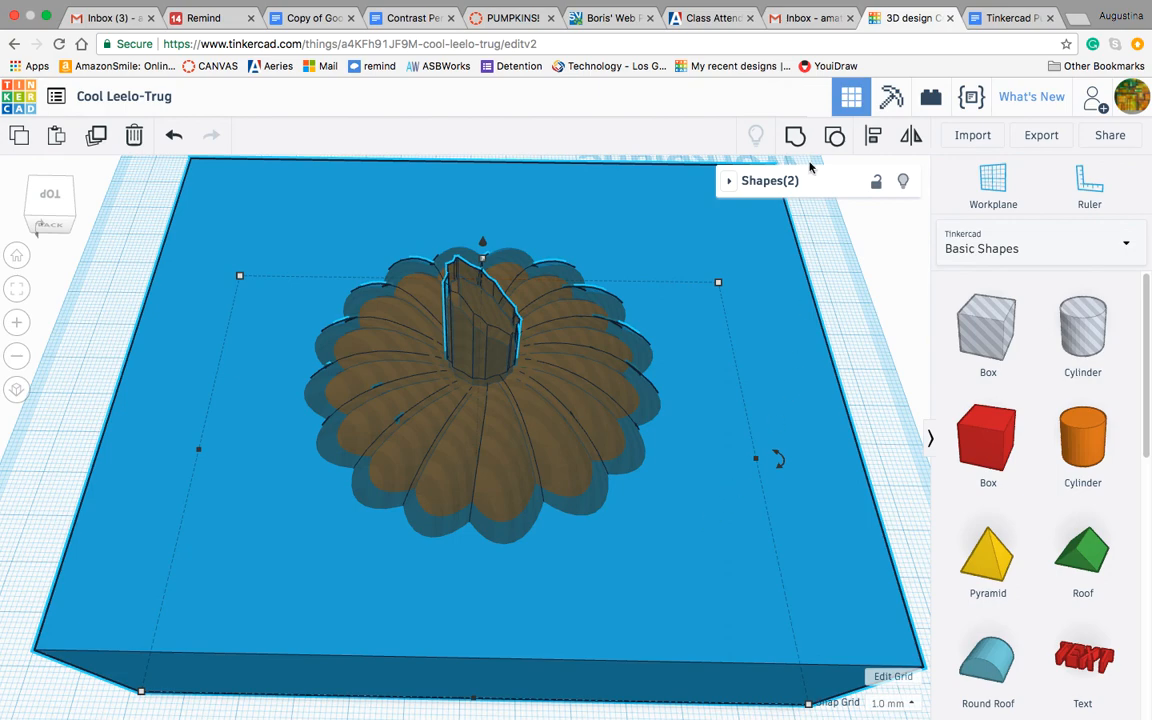
pyautogui.click(794, 135)
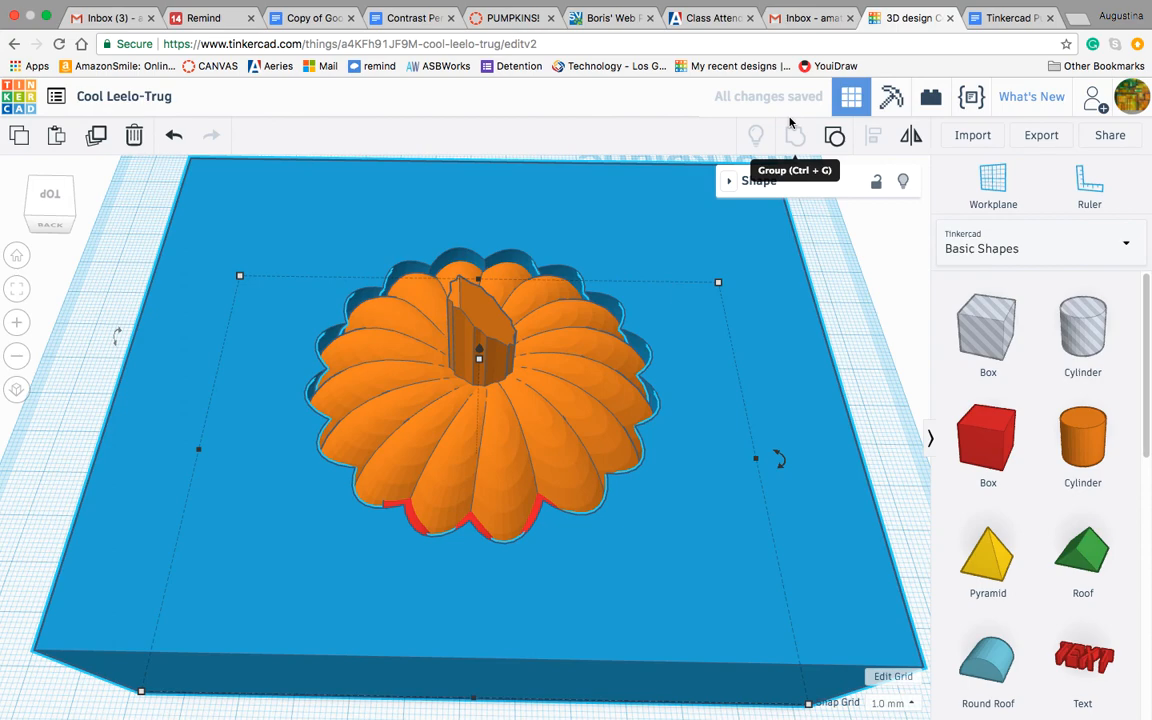
pyautogui.moveTo(702, 357); pyautogui.dragTo(701, 370)
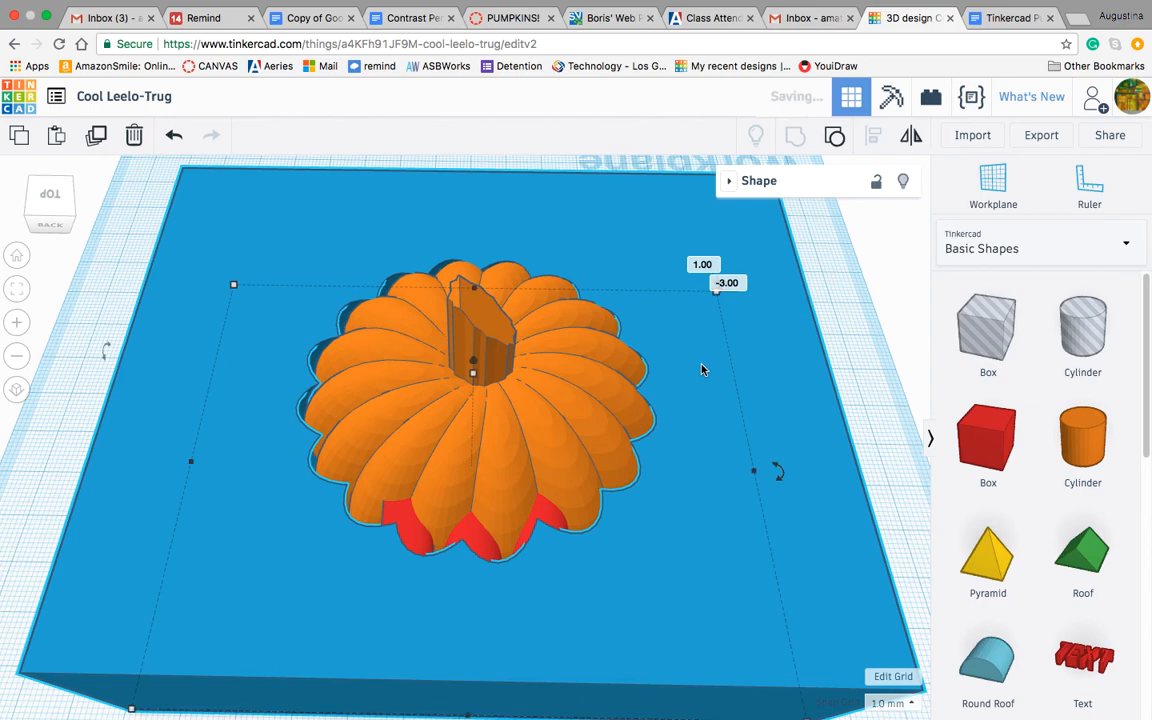
pyautogui.press('super+z')
pyautogui.moveTo(701, 364); pyautogui.dragTo(706, 395, button='right')
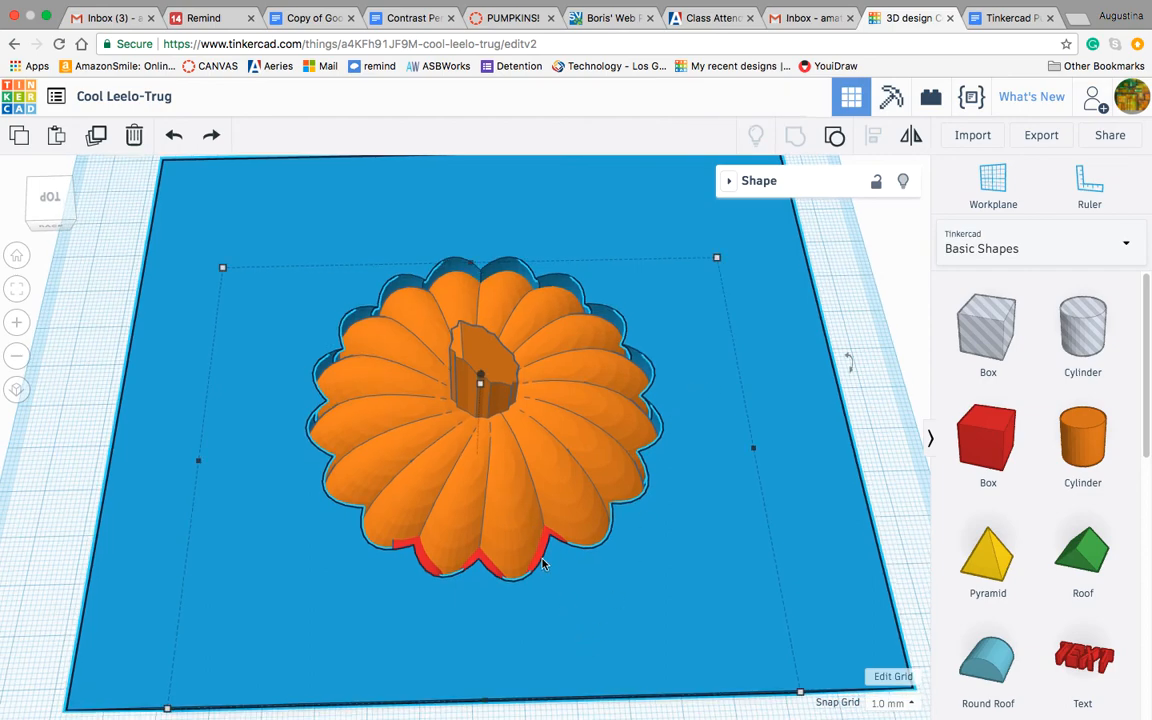
# - Turn the solid orange pumpkin into a hole and group it with the BOO text to cut away the embedded part
pyautogui.click(503, 477)
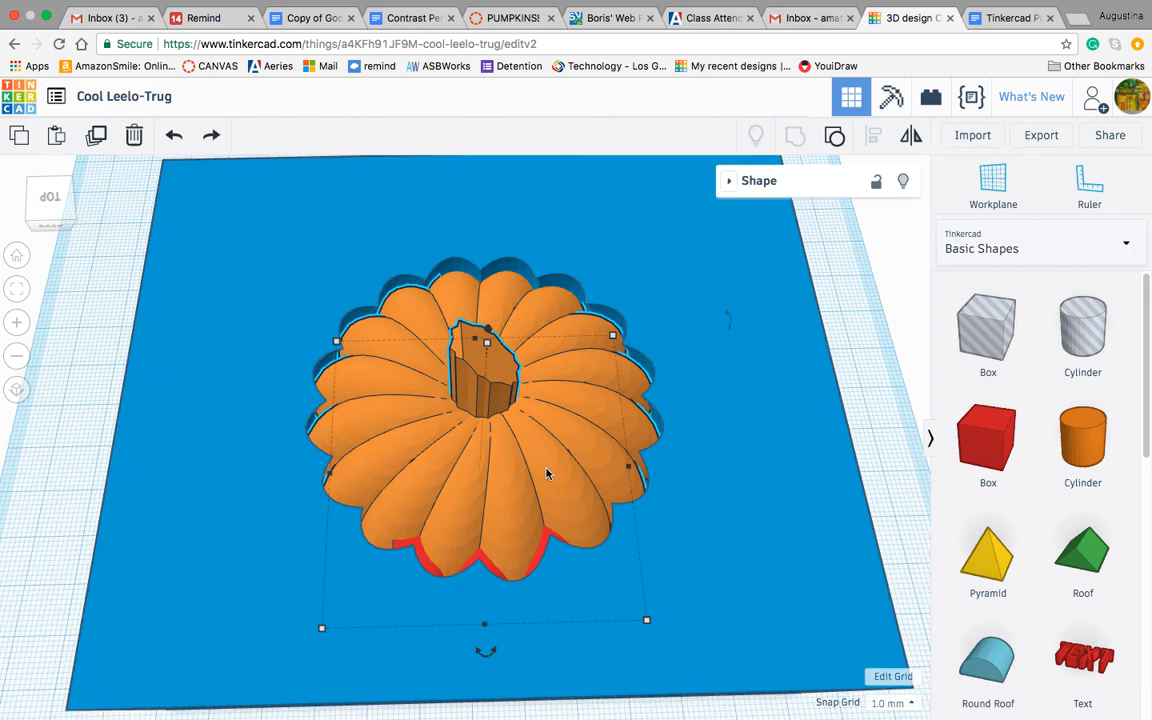
pyautogui.click(728, 180)
pyautogui.click(890, 233)
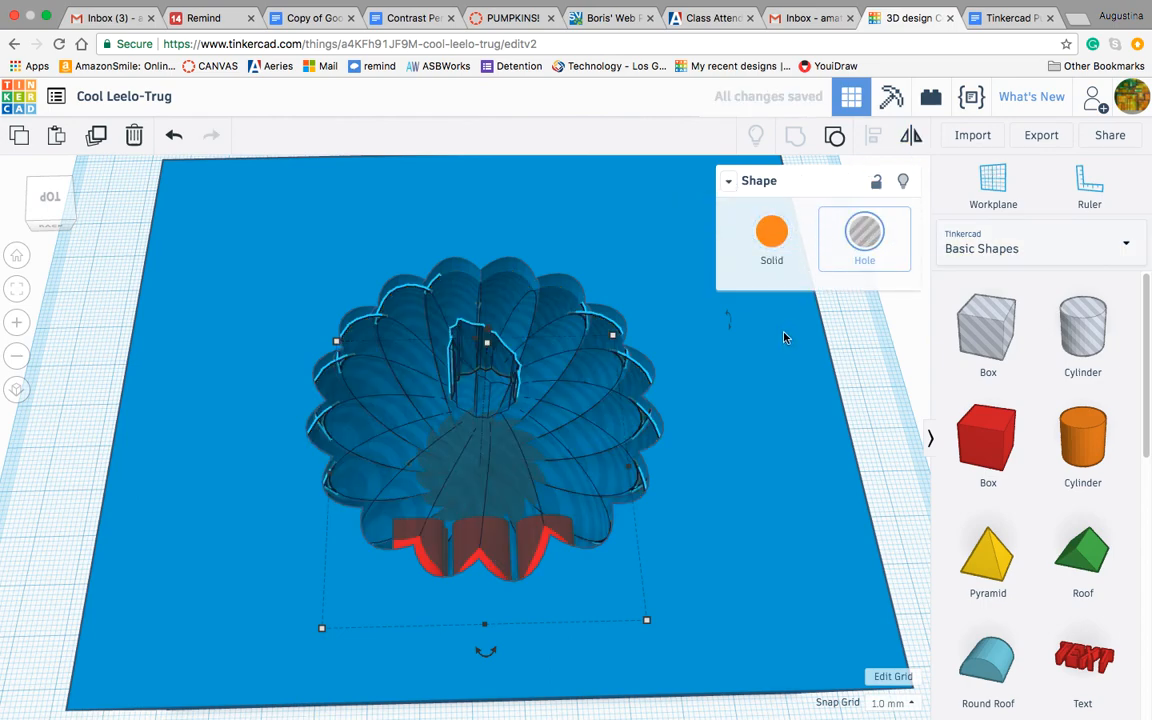
pyautogui.keyDown('shift'); pyautogui.click(495, 575); pyautogui.keyUp('shift')
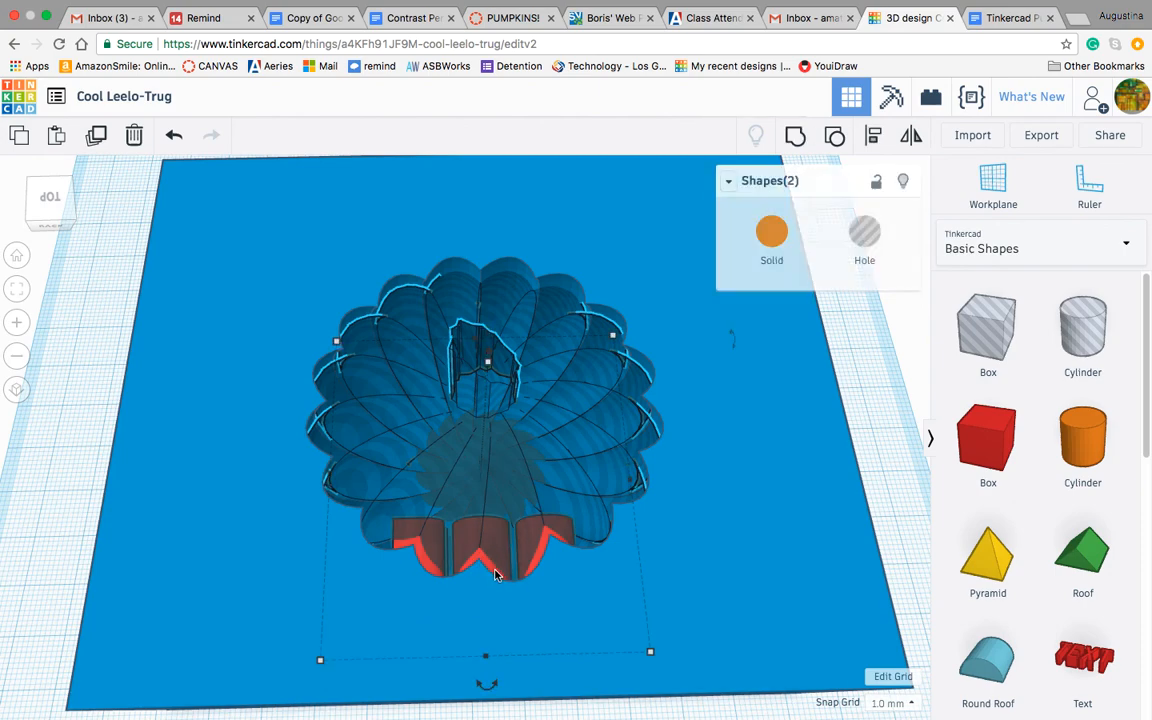
pyautogui.click(795, 136)
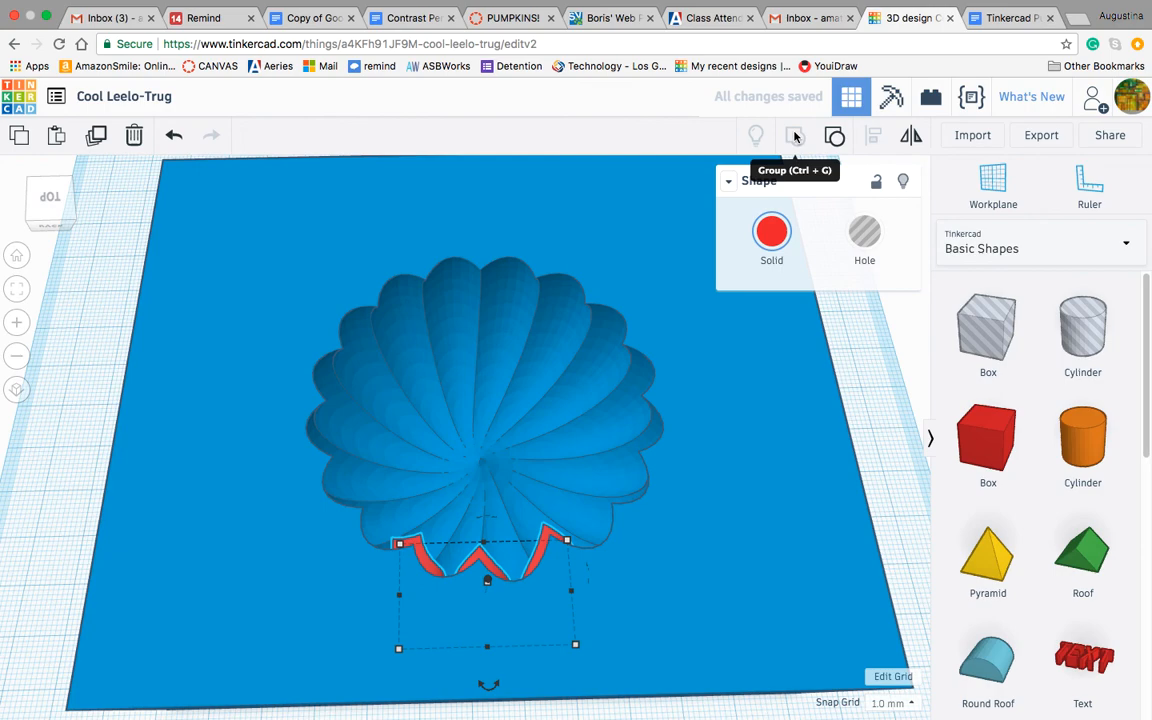
pyautogui.moveTo(701, 395); pyautogui.dragTo(727, 394, button='right')
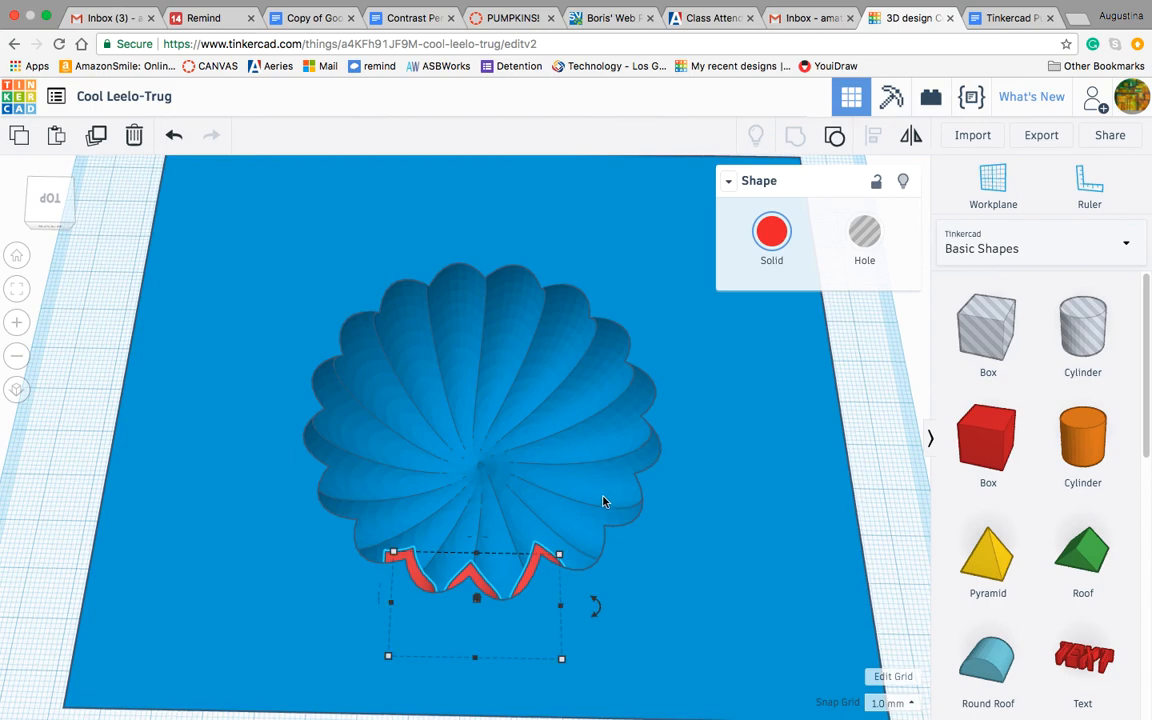
# - Turn the blue block with the pumpkin-shaped cavity into a hole and group it with the BOO text to trim the letters' outer side
pyautogui.click(700, 452)
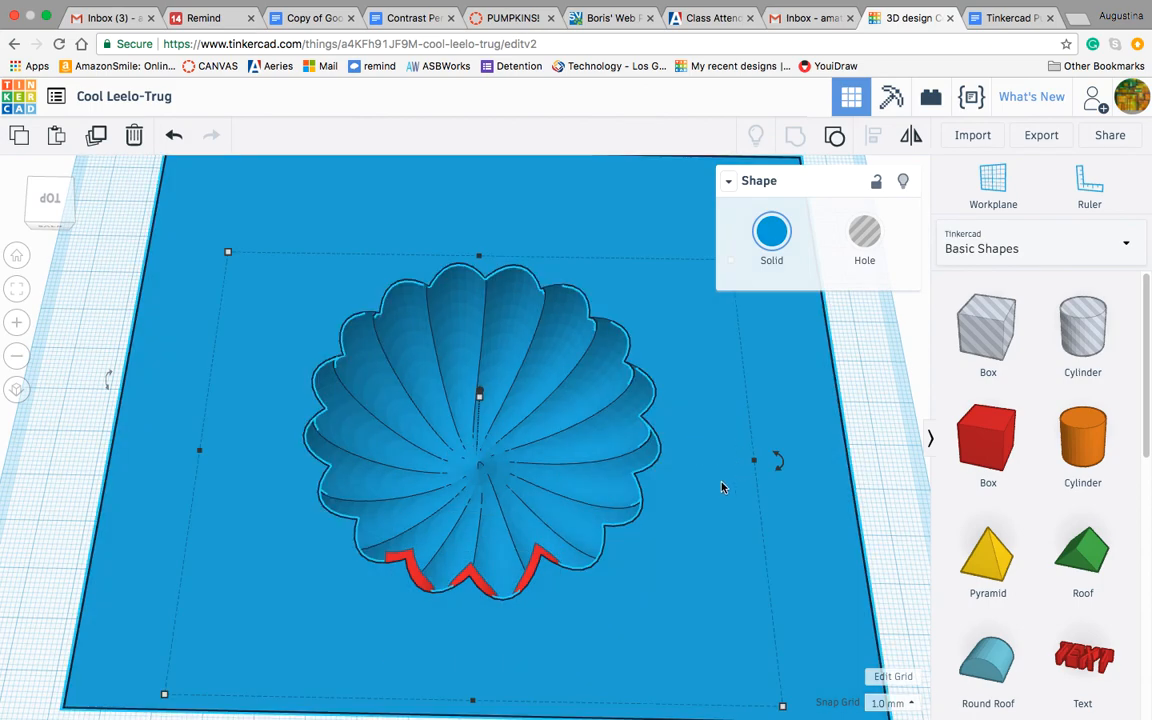
pyautogui.click(866, 232)
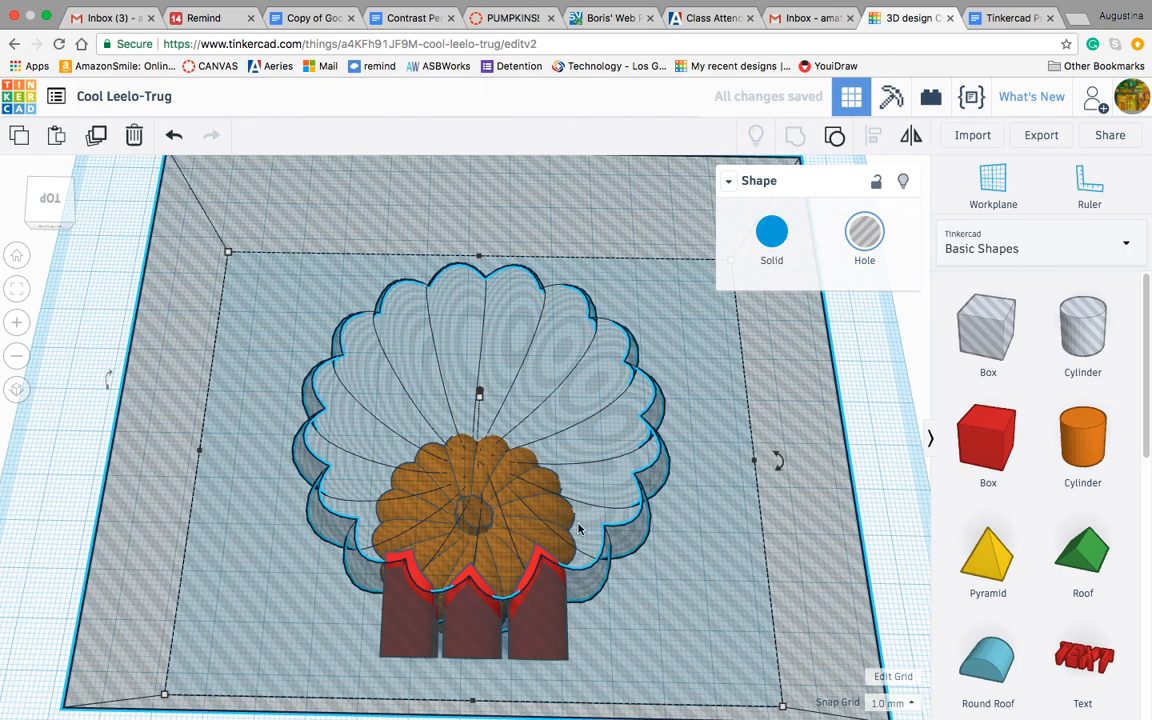
pyautogui.keyDown('shift'); pyautogui.click(530, 582); pyautogui.keyUp('shift')
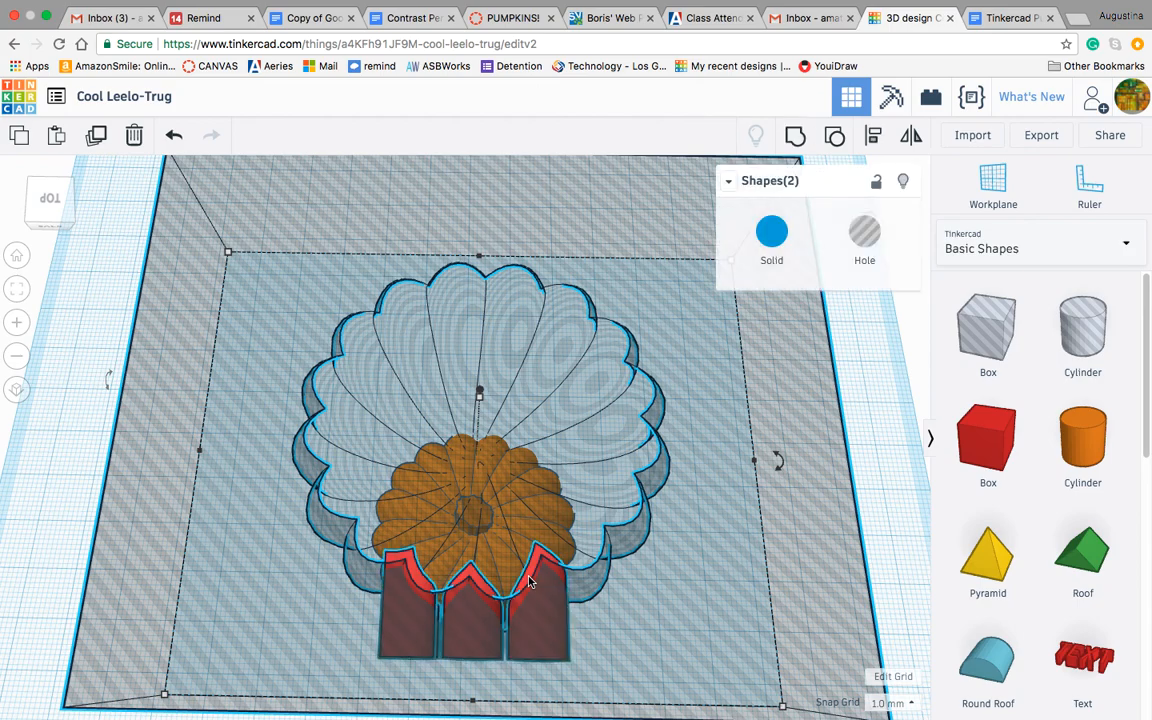
pyautogui.click(795, 140)
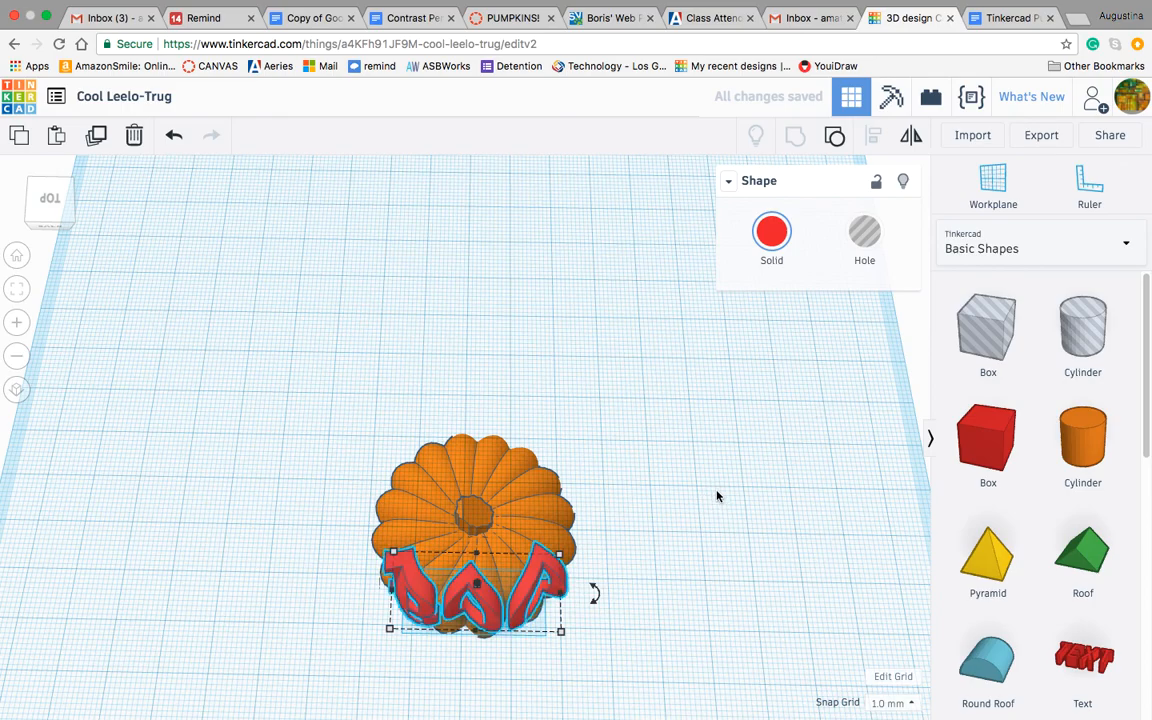
# - Raise the orange pumpkin until the curved BOO letters sit in its front surface
pyautogui.moveTo(716, 496); pyautogui.dragTo(617, 663, button='right')
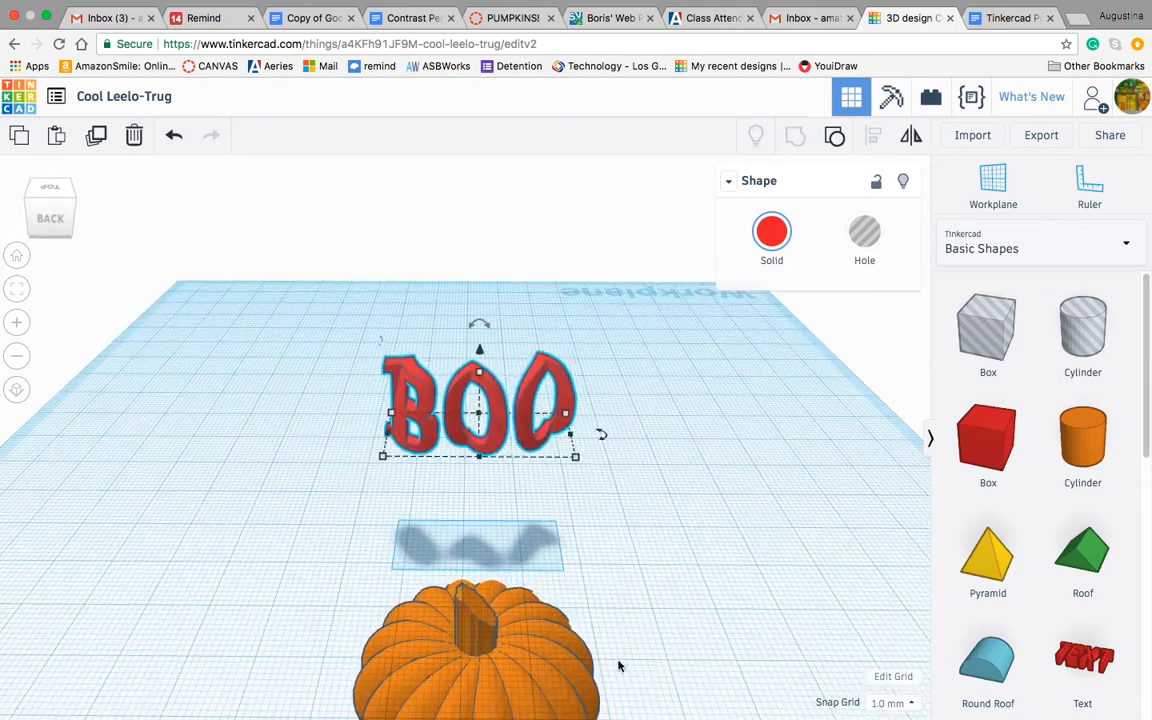
pyautogui.click(555, 675)
pyautogui.moveTo(476, 590); pyautogui.dragTo(459, 138)
pyautogui.moveTo(800, 452); pyautogui.dragTo(720, 506, button='right')
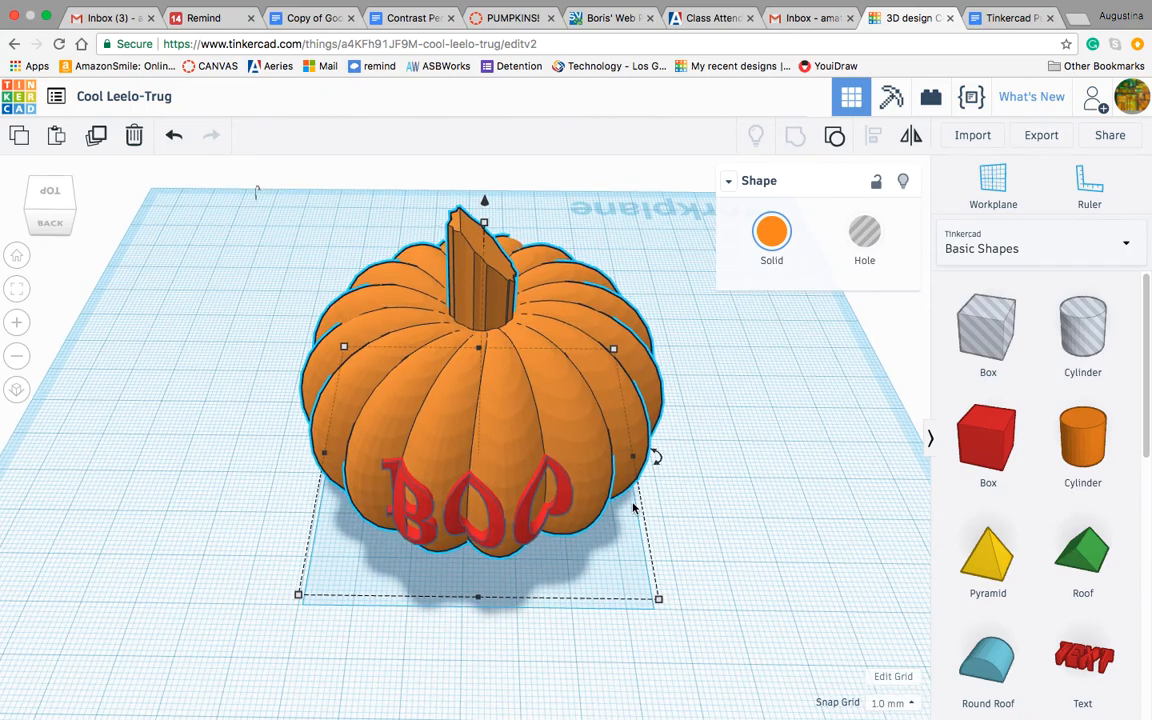
# - Turn the curved BOO text into a hole and group it with the orange pumpkin to engrave the letters
pyautogui.click(527, 535)
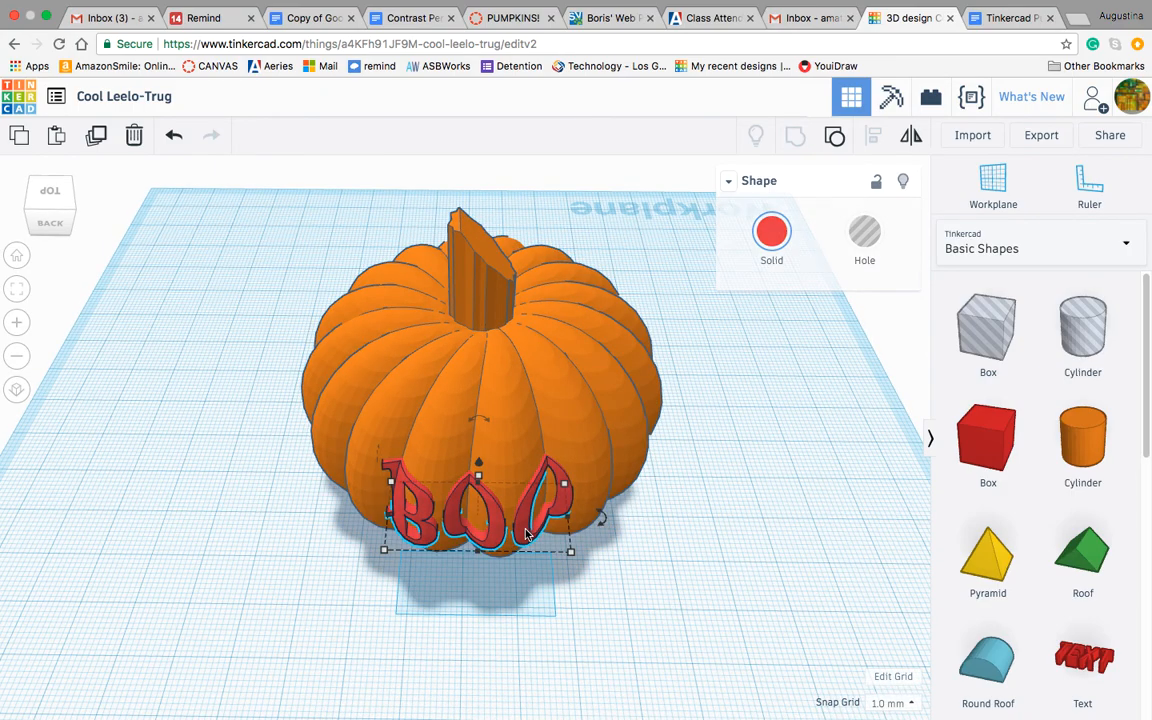
pyautogui.click(865, 234)
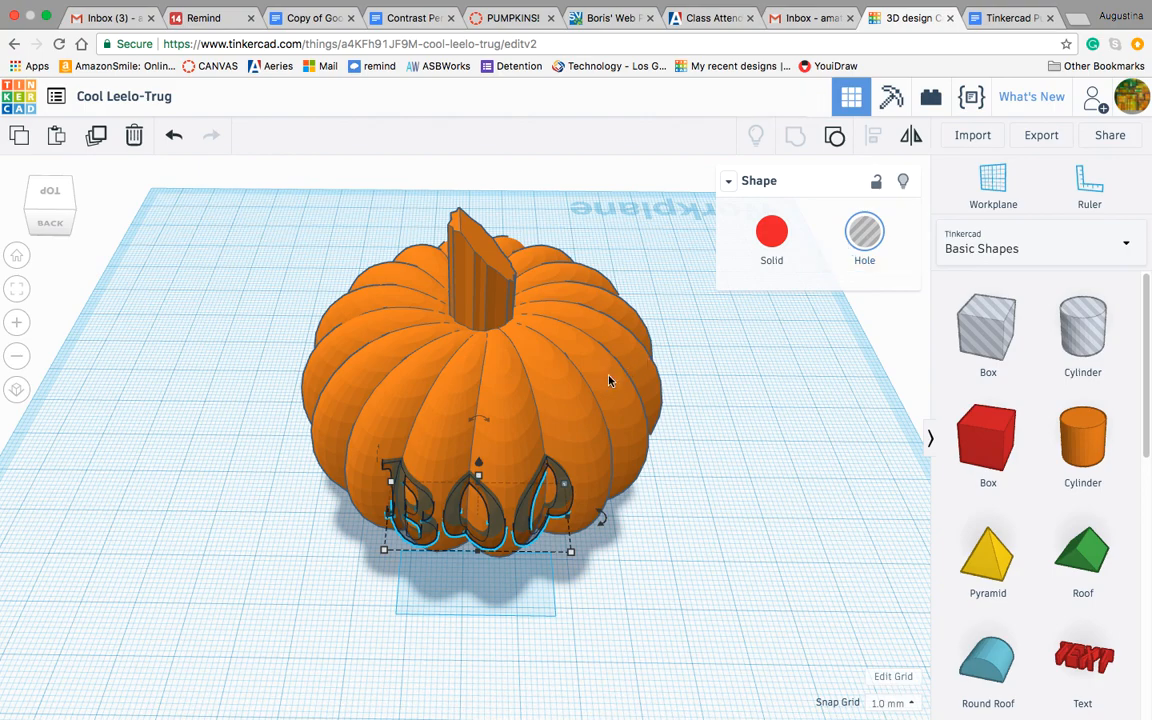
pyautogui.hotkey('ctrl', 'a')
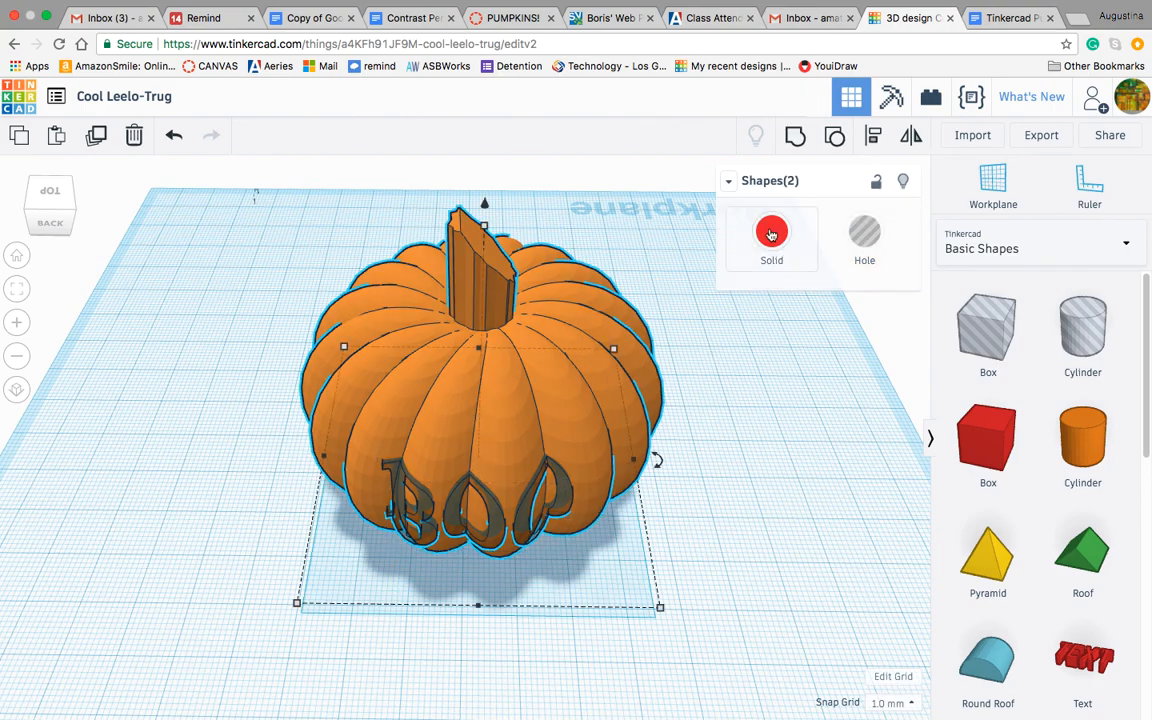
pyautogui.click(796, 137)
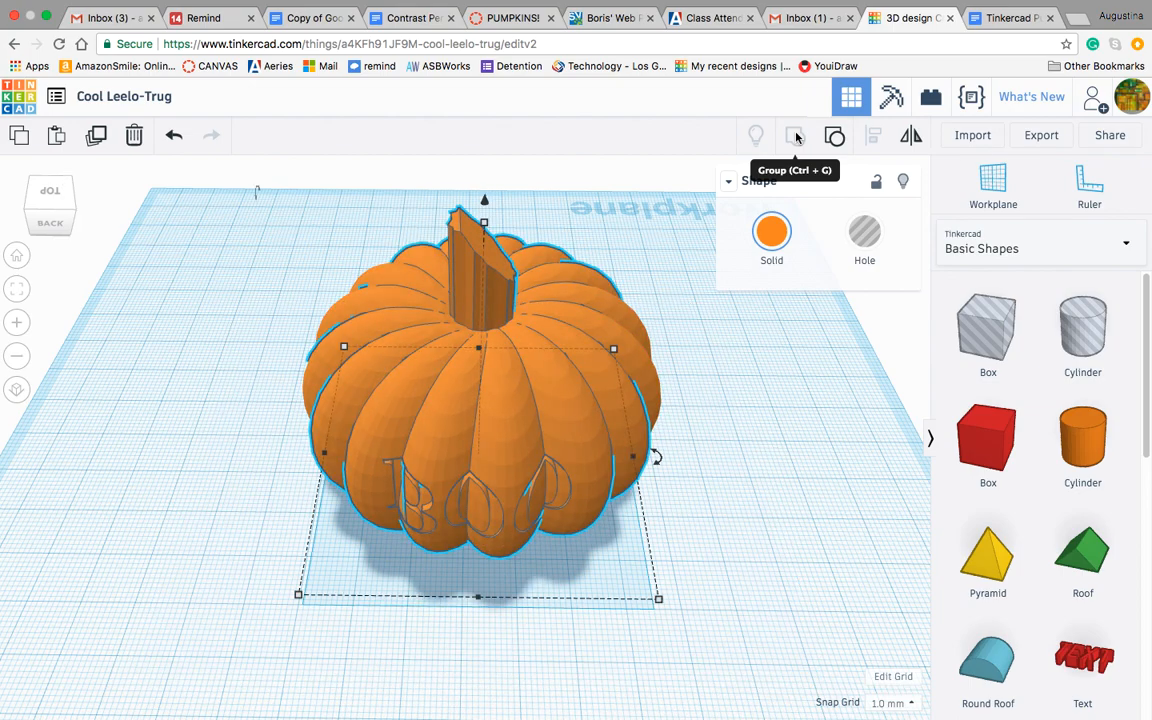
# - Examine the engraved BOO lettering on the pumpkin from the side, from the front and up close
pyautogui.click(733, 440)
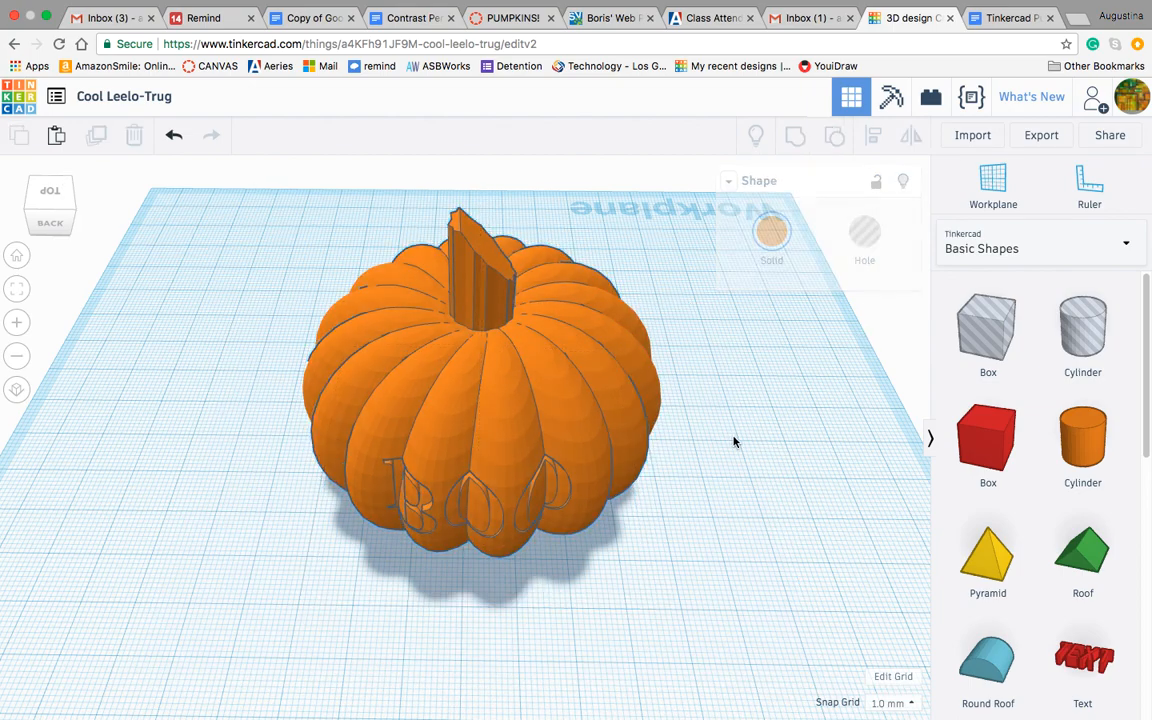
pyautogui.moveTo(748, 452); pyautogui.dragTo(628, 395, button='right')
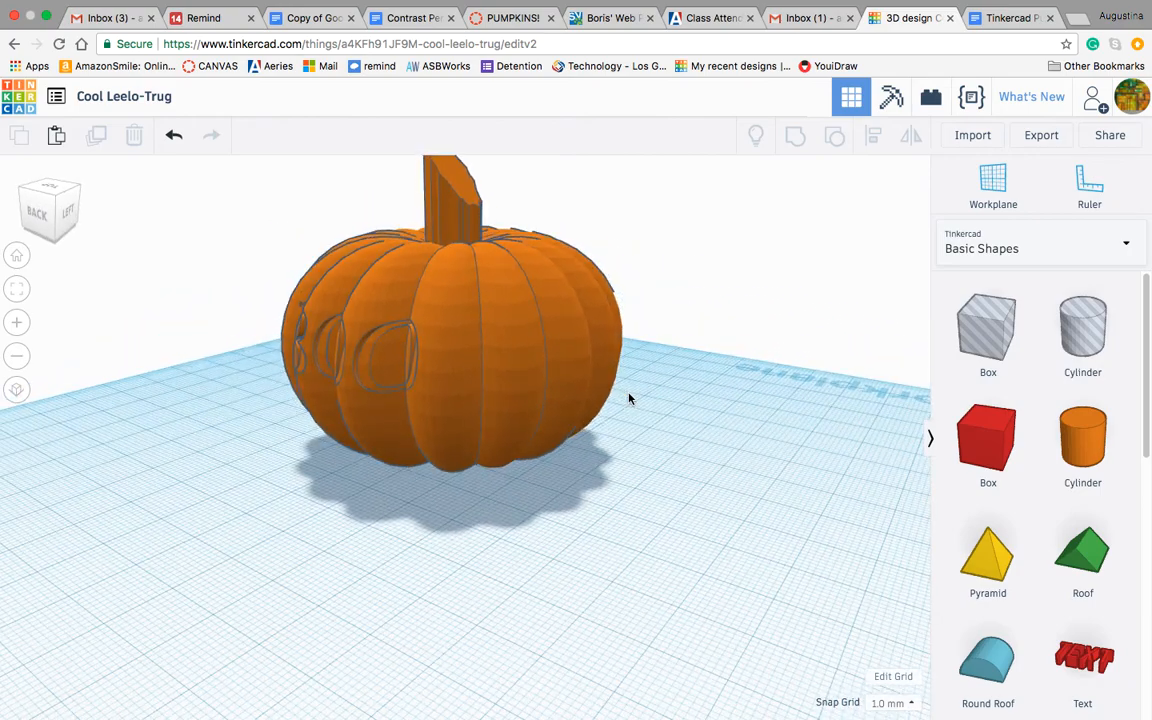
pyautogui.scroll(5, 658, 543)
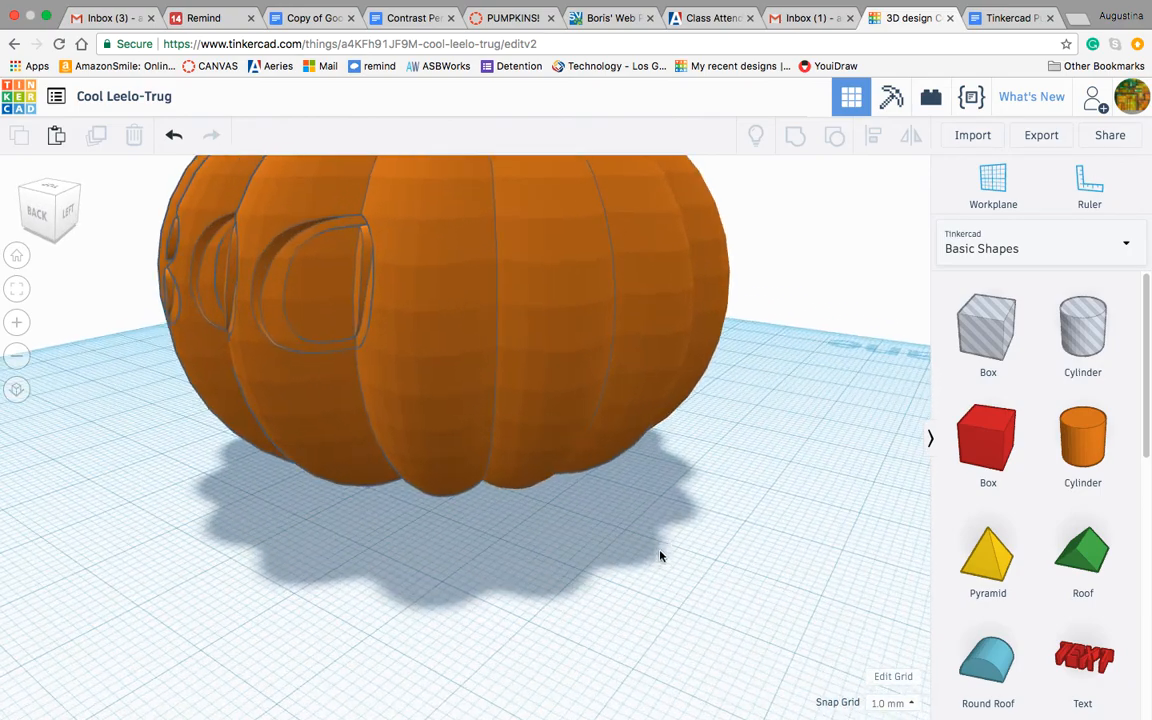
pyautogui.moveTo(746, 636); pyautogui.dragTo(771, 638, button='right')
pyautogui.scroll(3, 772, 638)
pyautogui.scroll(-5, 772, 638)
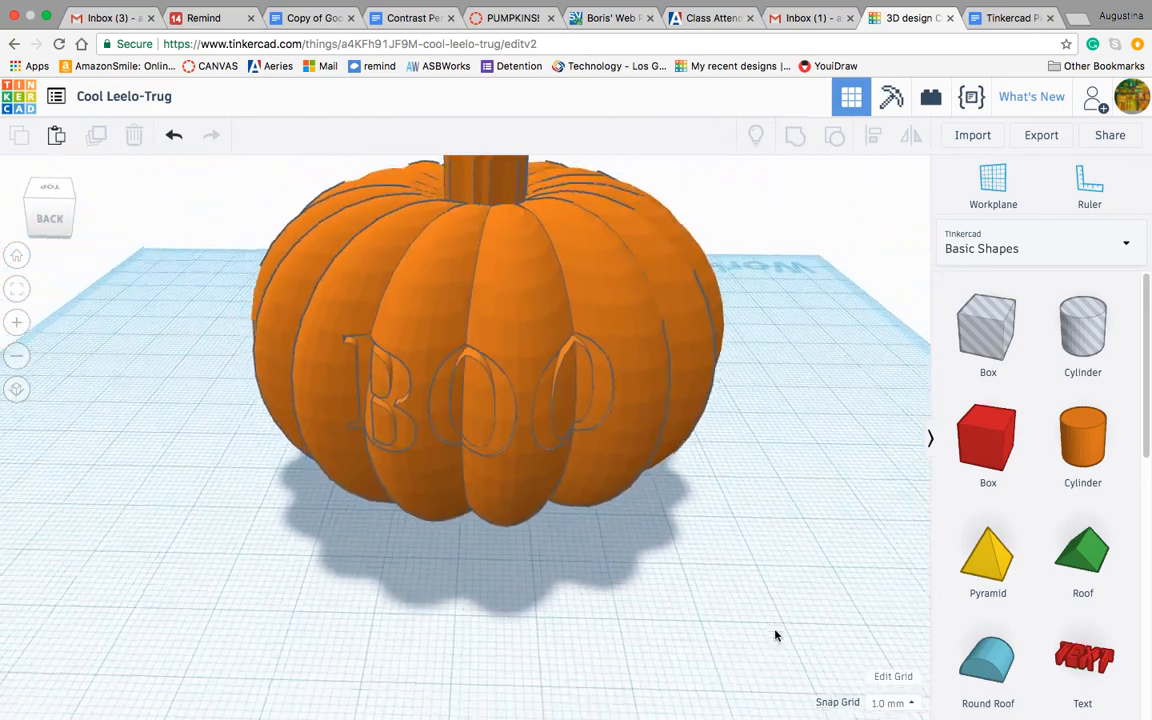
pyautogui.scroll(5, 748, 603)
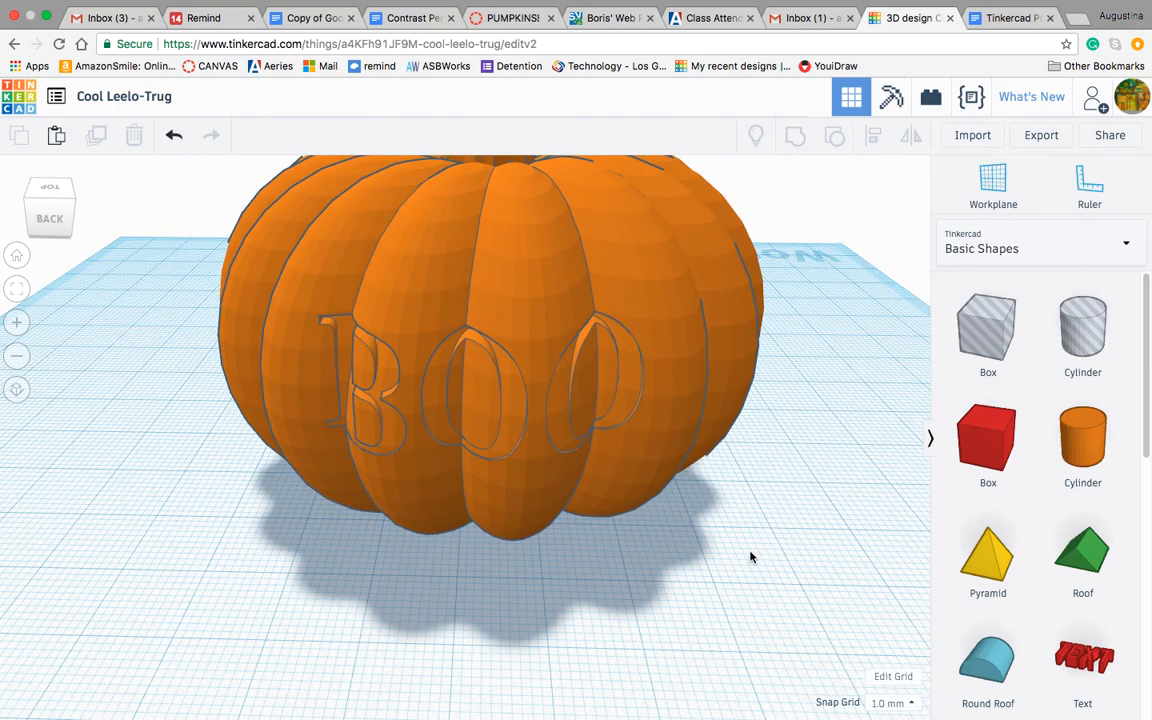
pyautogui.moveTo(752, 556)
pyautogui.mouseDown(button='right')
pyautogui.moveTo(740, 620)
pyautogui.moveTo(720, 640)
pyautogui.moveTo(609, 566)
pyautogui.moveTo(674, 543)
pyautogui.moveTo(728, 555)
pyautogui.moveTo(784, 548)
pyautogui.moveTo(846, 568)
pyautogui.moveTo(850, 602)
pyautogui.moveTo(797, 607)
pyautogui.moveTo(689, 586)
pyautogui.moveTo(612, 550)
pyautogui.moveTo(604, 530)
pyautogui.moveTo(643, 563)
pyautogui.moveTo(777, 568)
pyautogui.moveTo(743, 568)
pyautogui.moveTo(759, 579)
pyautogui.moveTo(751, 640)
pyautogui.moveTo(768, 567)
pyautogui.mouseUp(button='right')
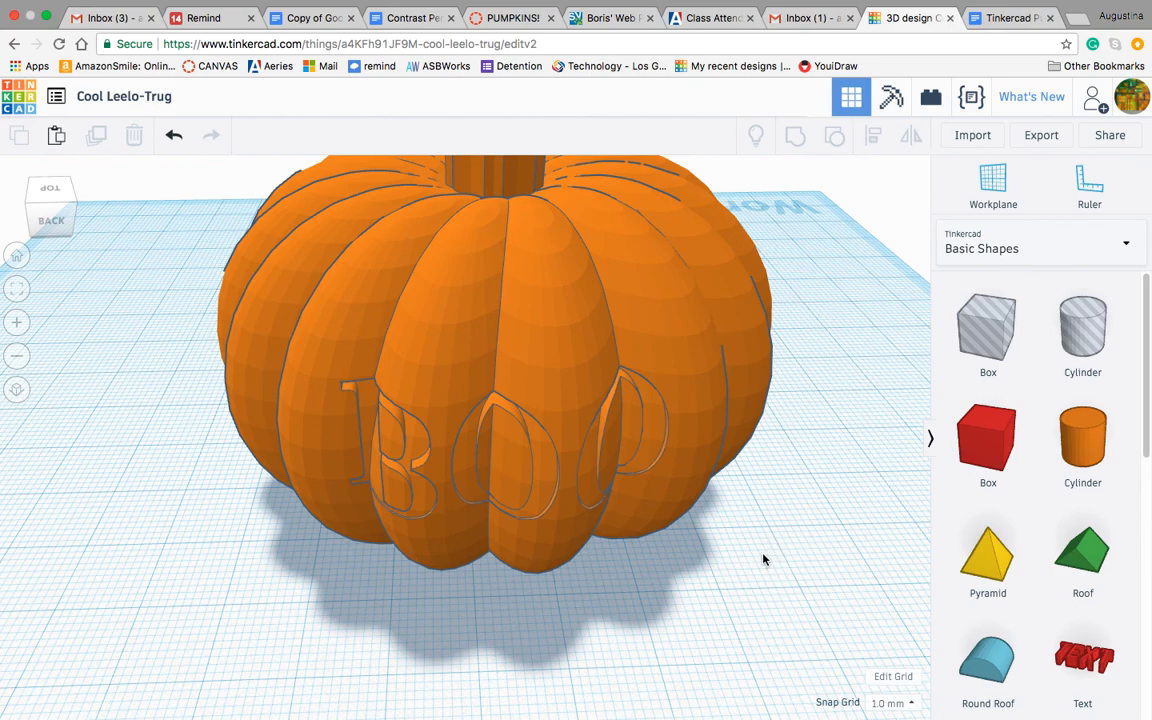
# - Place a ruler on the workplane beside the engraved pumpkin and set the pumpkin's front-to-back depth to 60 mm
pyautogui.click(674, 386)
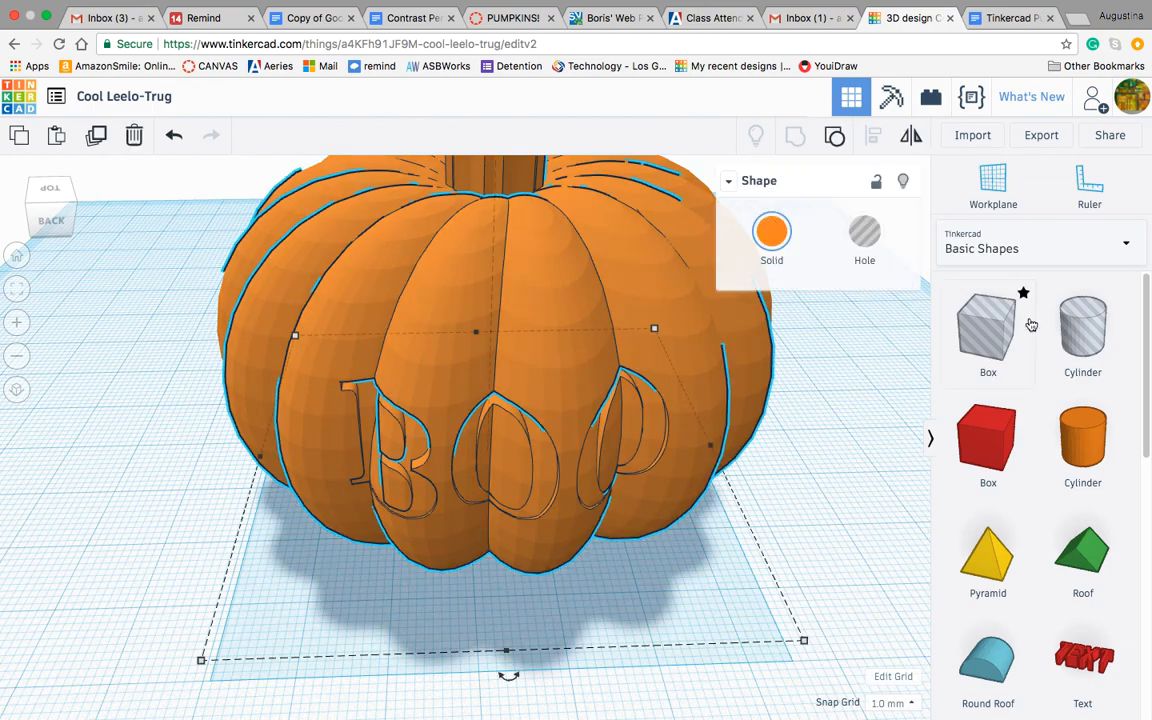
pyautogui.click(1073, 190)
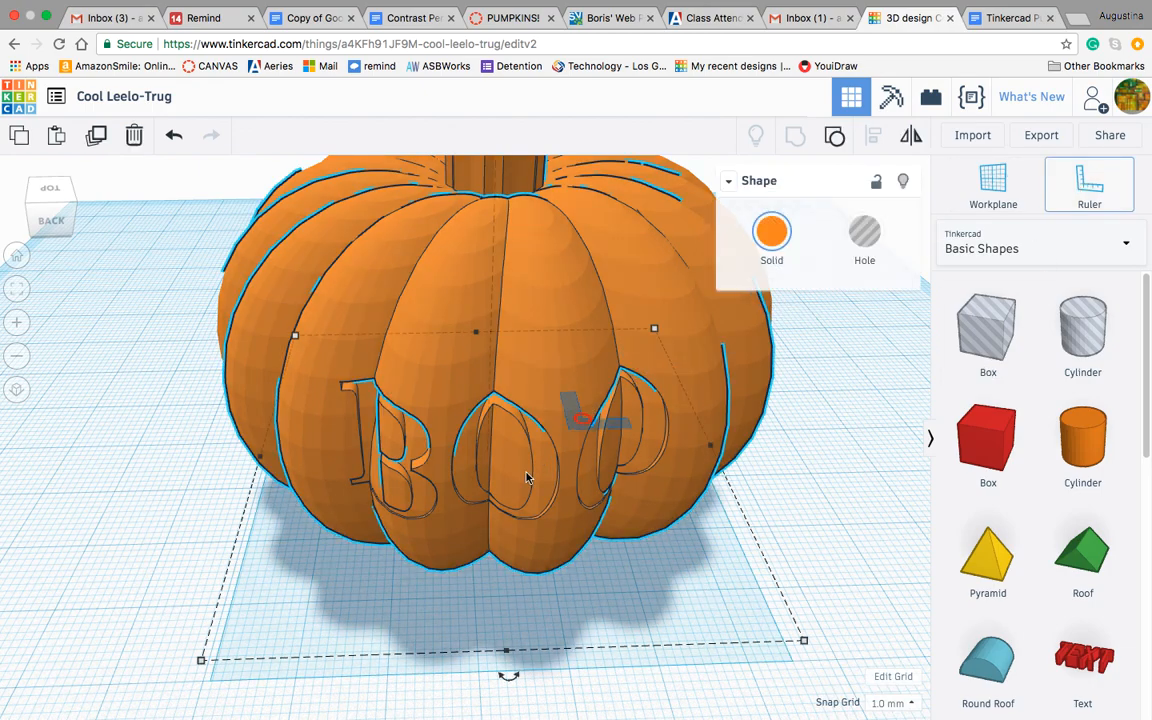
pyautogui.click(147, 581)
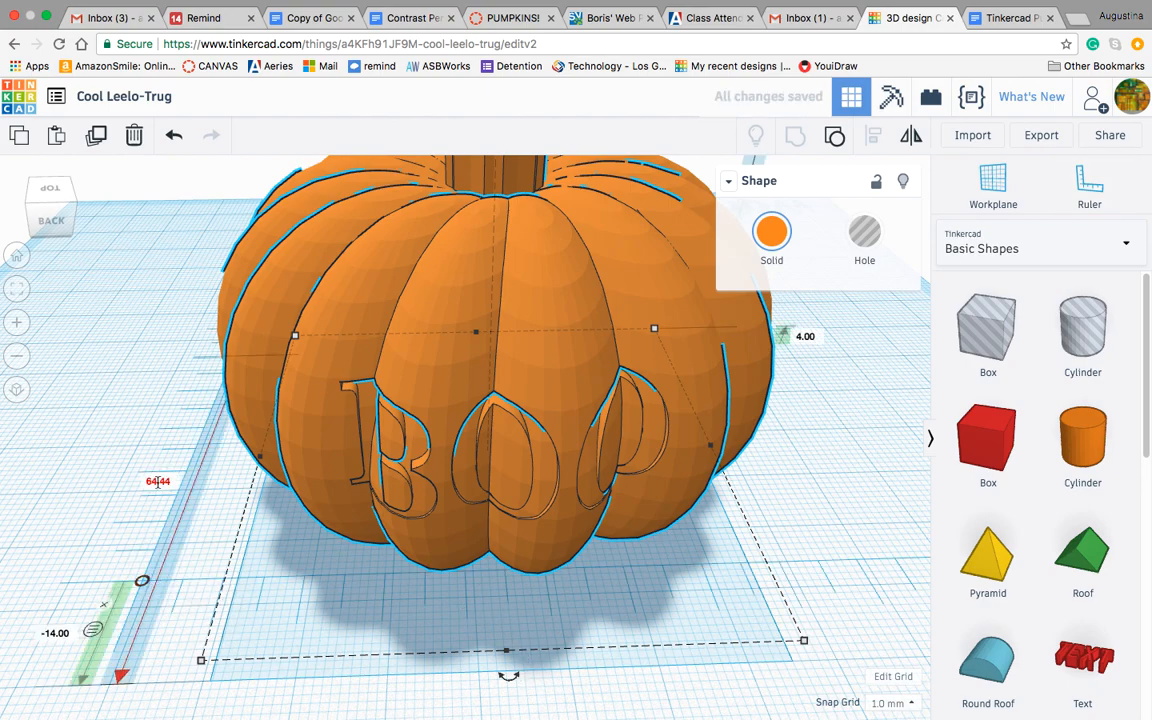
pyautogui.click(157, 482)
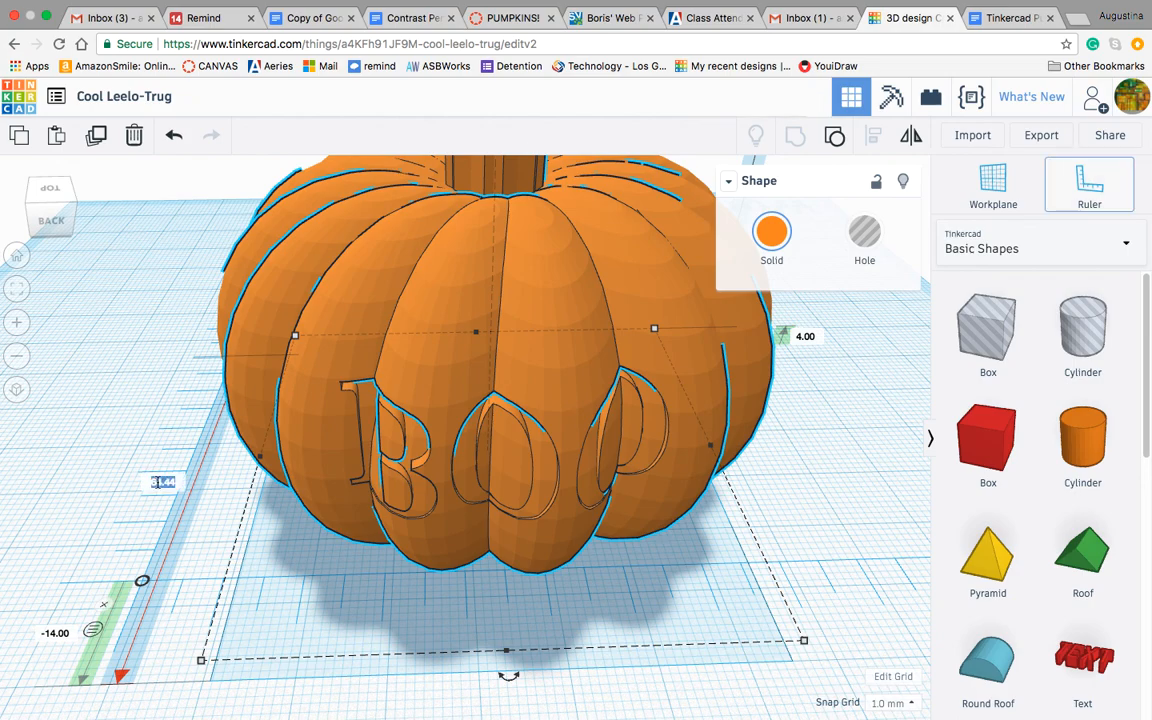
pyautogui.write('60')
pyautogui.press('Return')
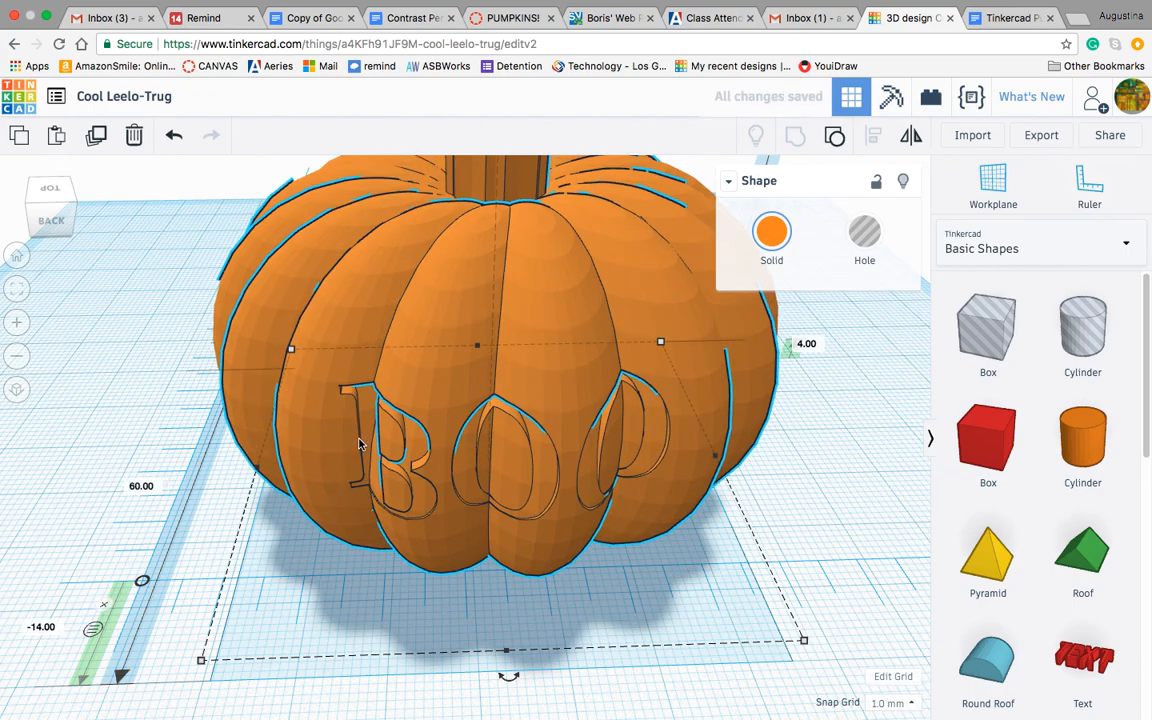
# - Set the engraved pumpkin's side-to-side width to 60 mm and deselect it
pyautogui.scroll(-3, 360, 444)
pyautogui.click(492, 700)
pyautogui.write('60')
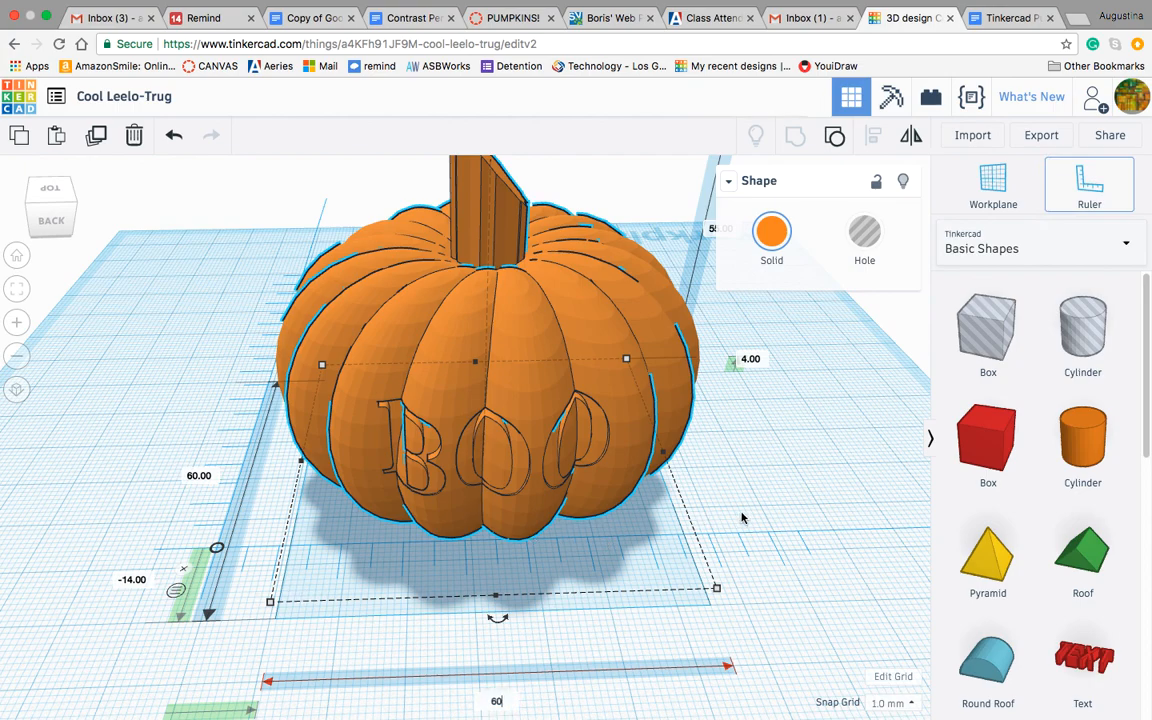
pyautogui.press('Return')
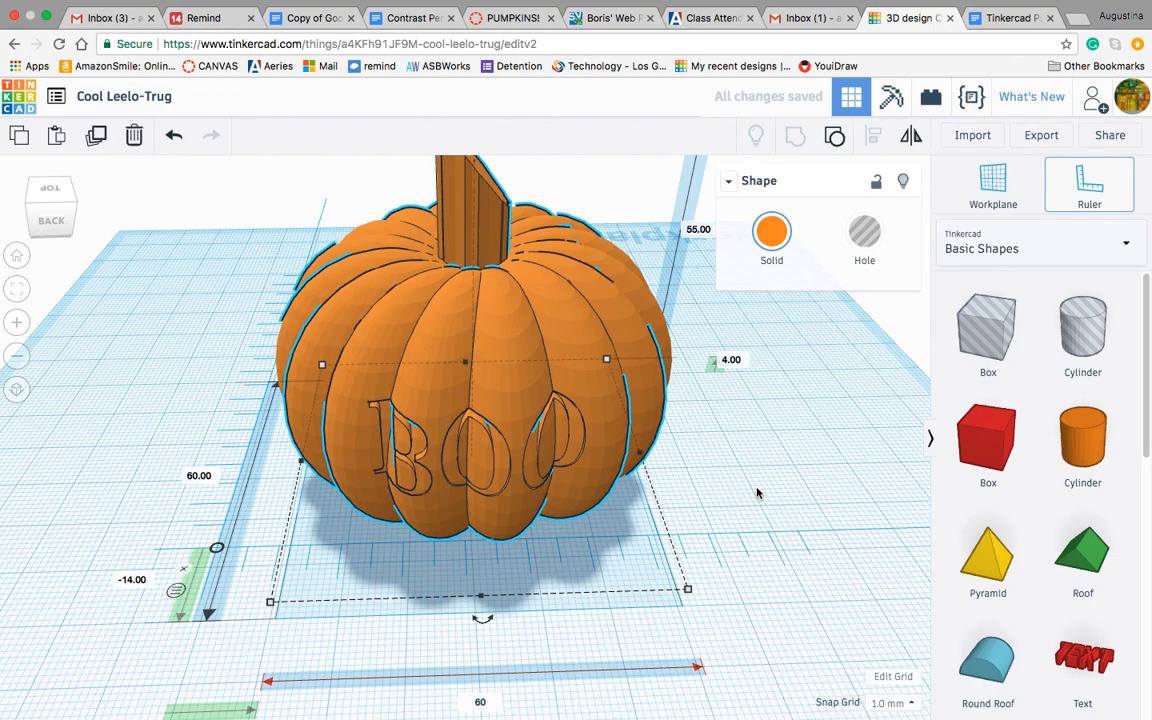
pyautogui.press('Return')
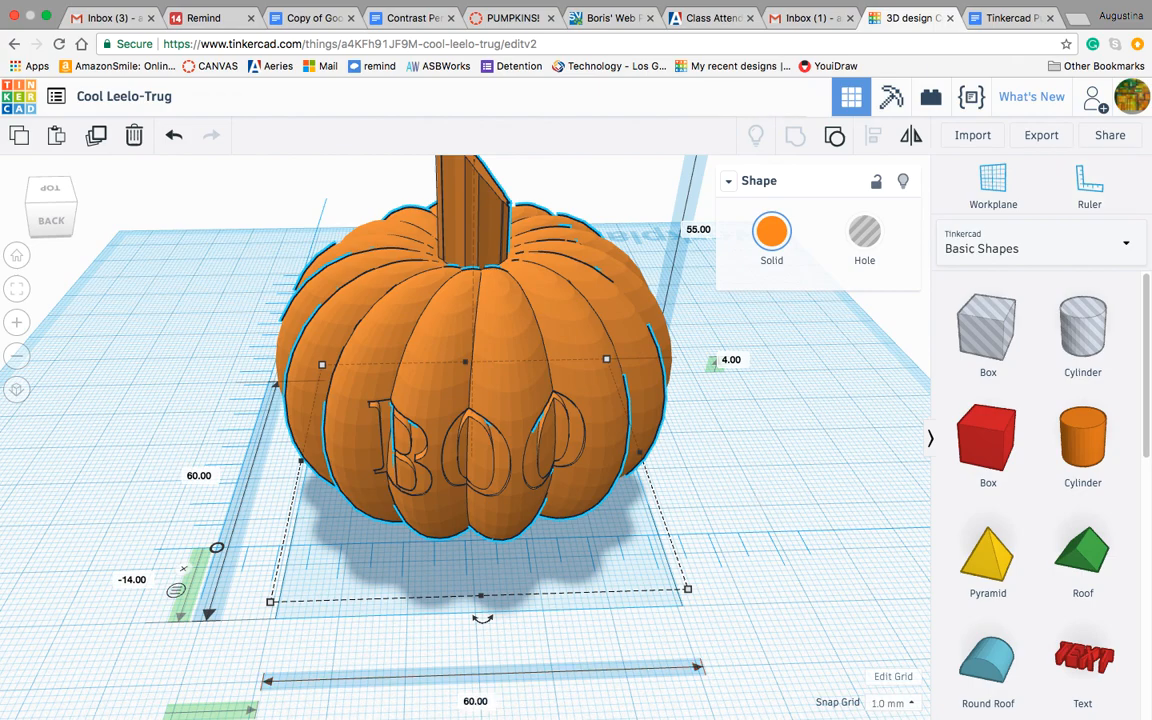
pyautogui.click(799, 434)
pyautogui.moveTo(797, 437); pyautogui.dragTo(760, 469, button='right')
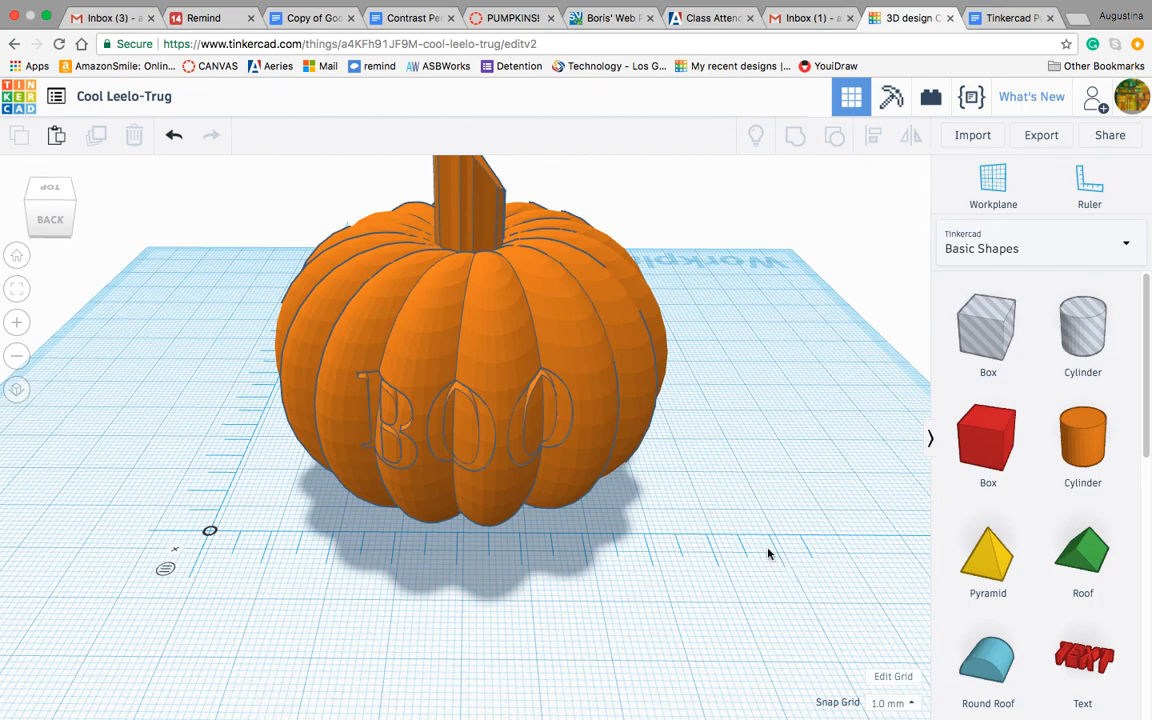
pyautogui.moveTo(790, 700)
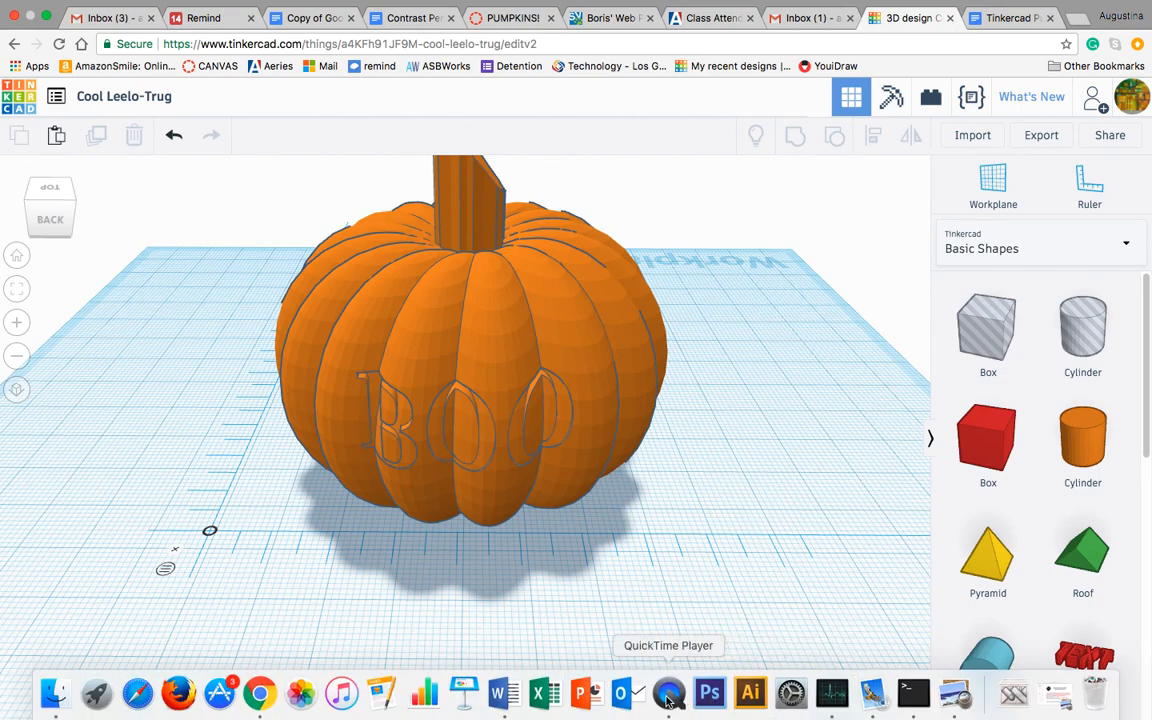
pyautogui.rightClick(668, 695)
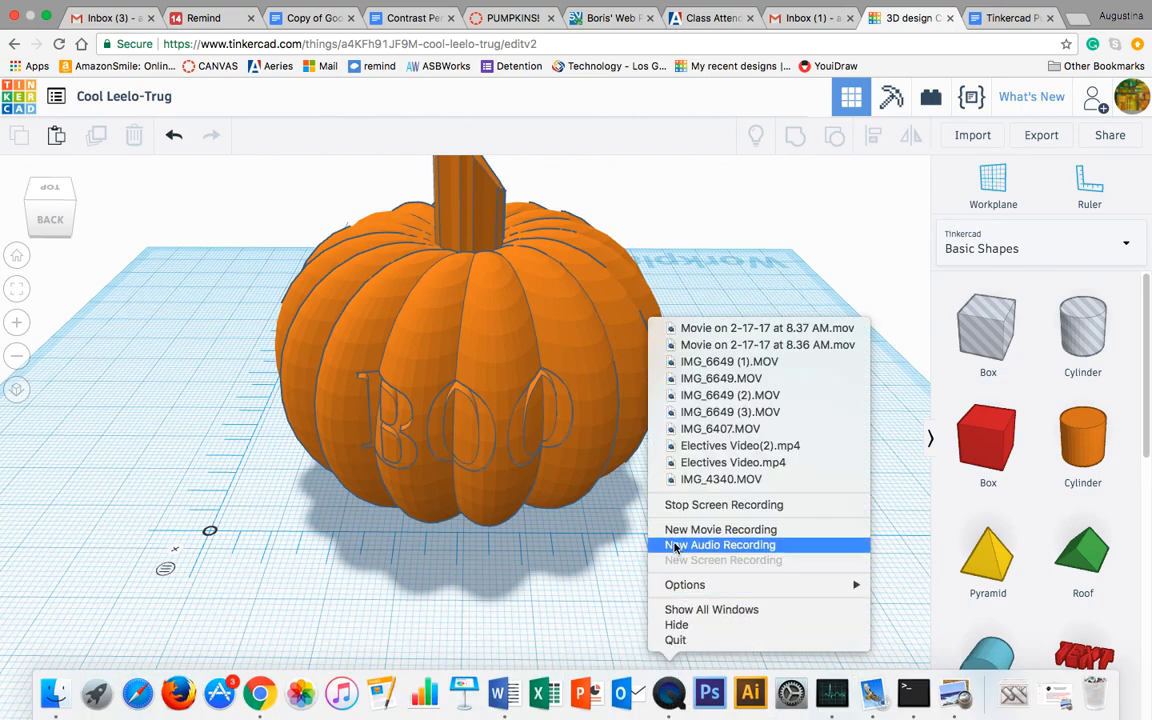